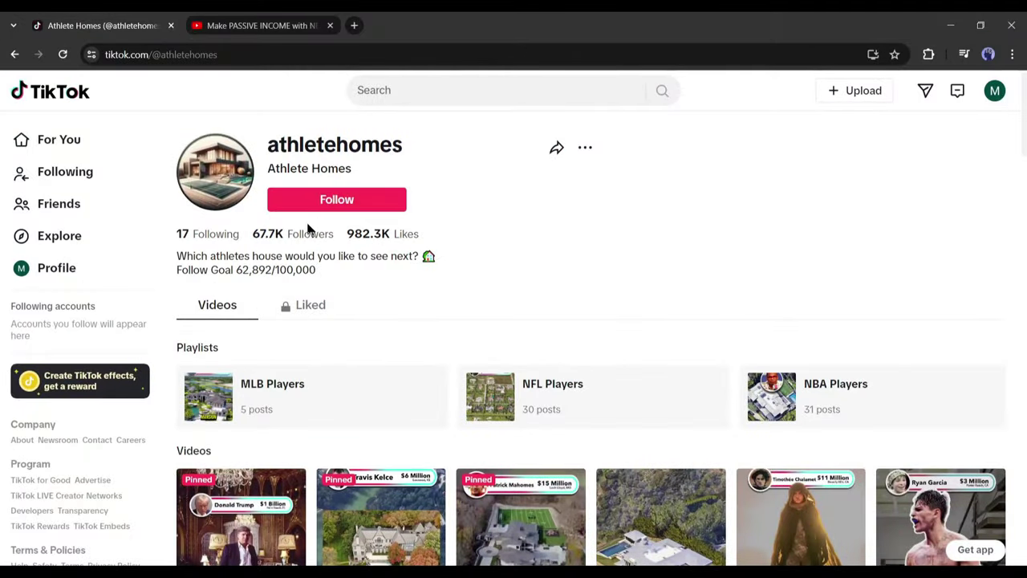
# Scroll the athletehomes video grid and open the Lebron James $23 Million mansion video
pyautogui.scroll(-7, 308, 229)
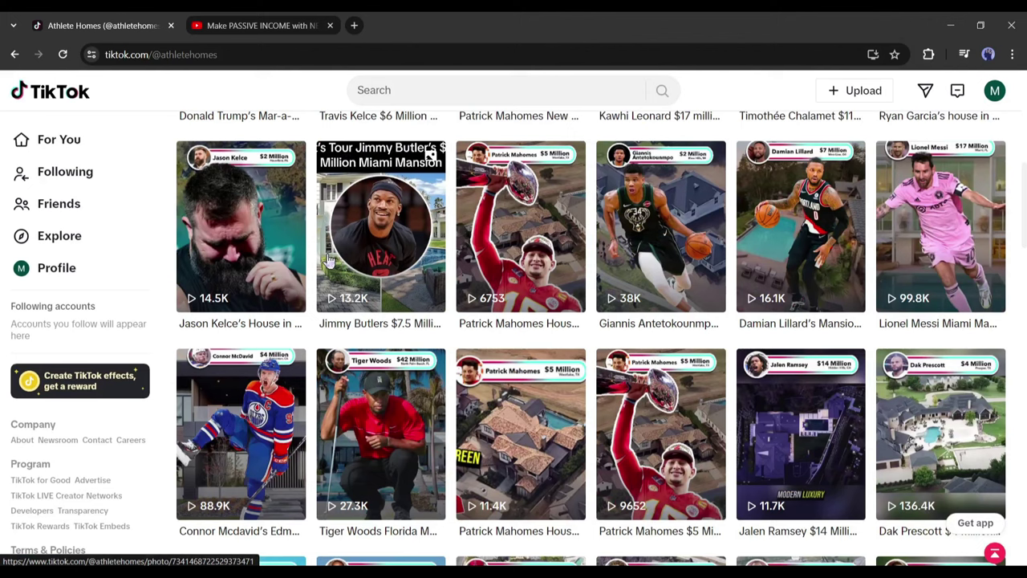
pyautogui.scroll(2, 394, 257)
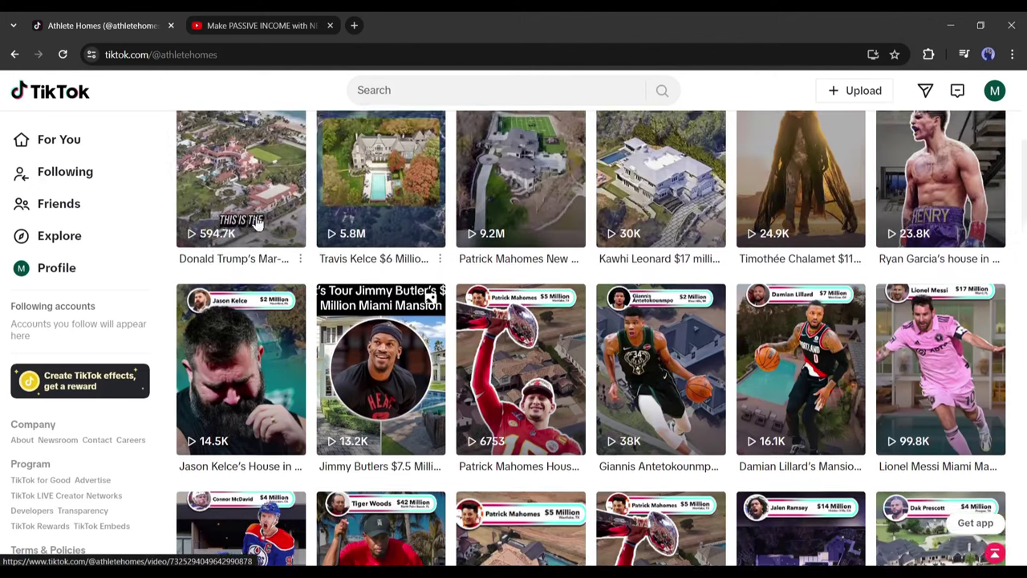
pyautogui.scroll(2, 258, 225)
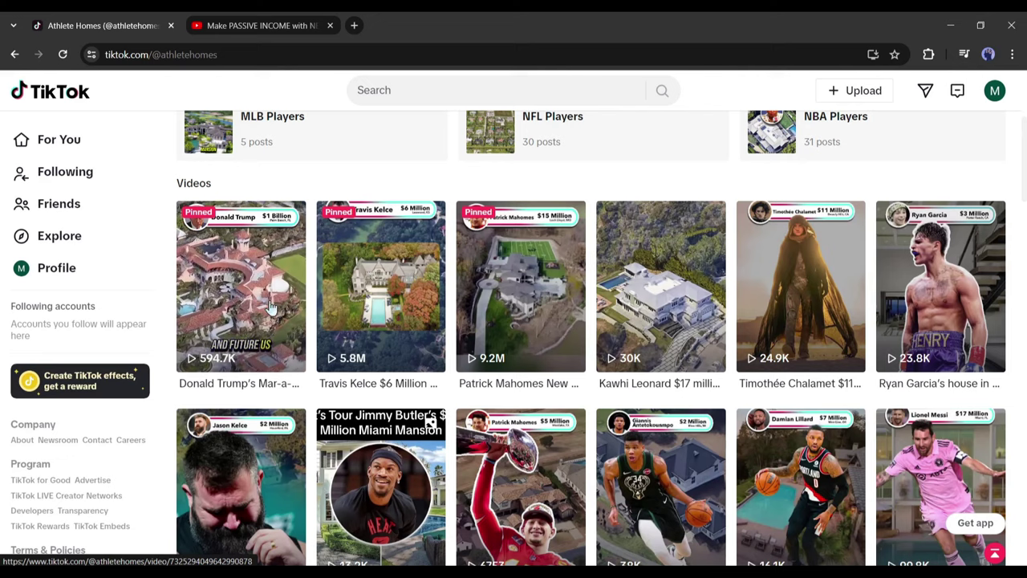
pyautogui.scroll(-2, 448, 331)
pyautogui.scroll(-8, 448, 330)
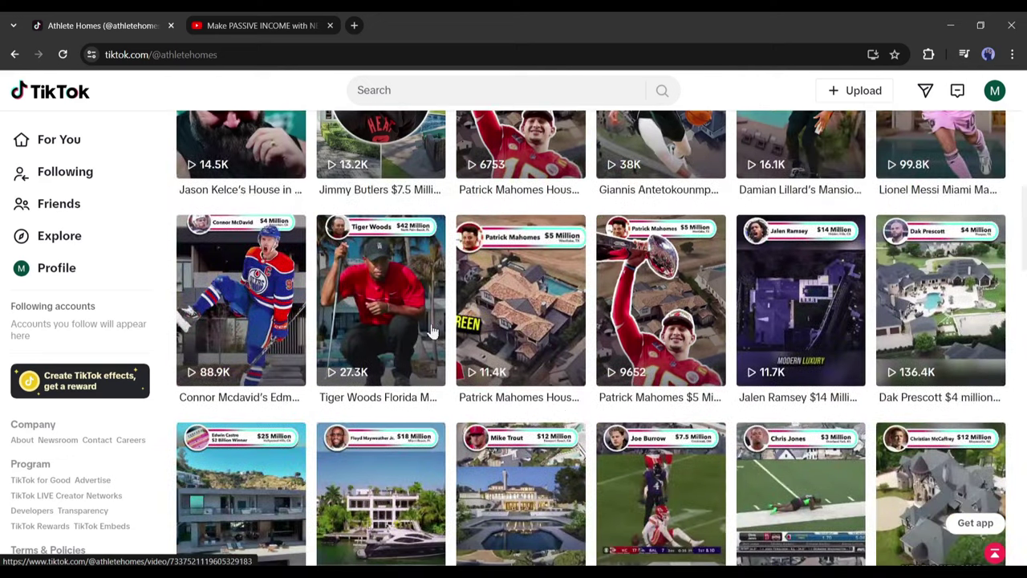
pyautogui.scroll(-2, 482, 369)
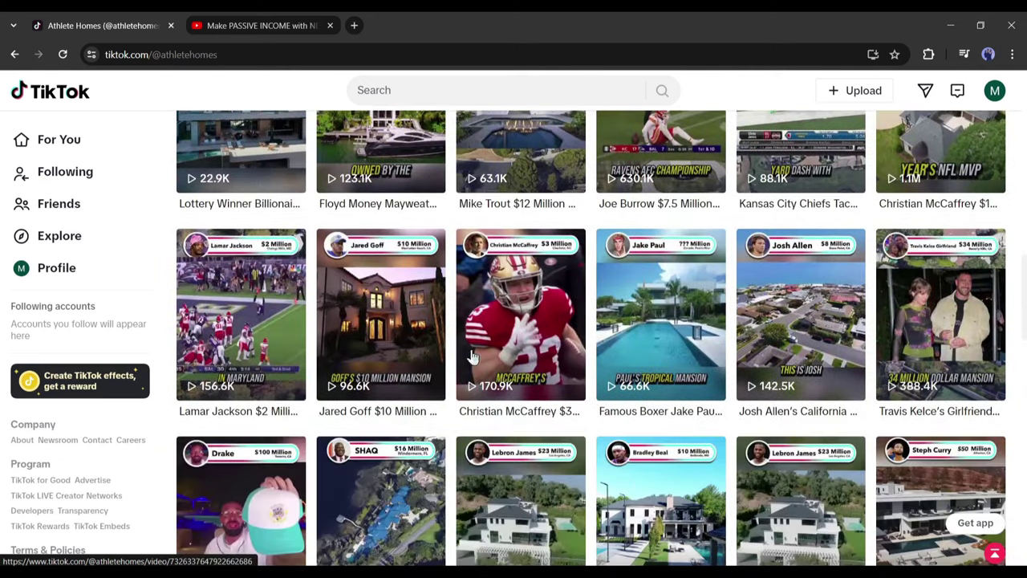
pyautogui.scroll(-5, 420, 357)
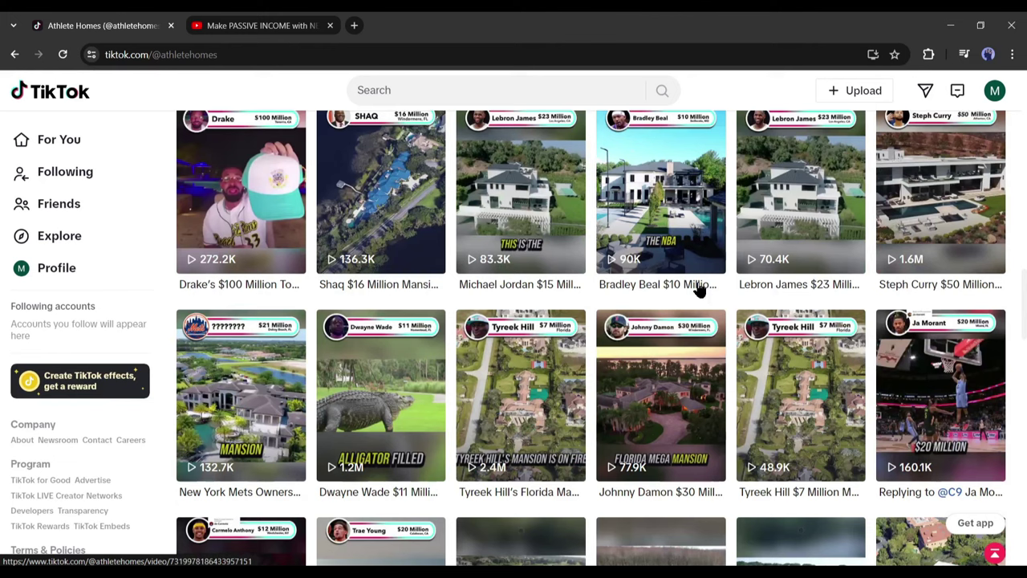
pyautogui.click(794, 204)
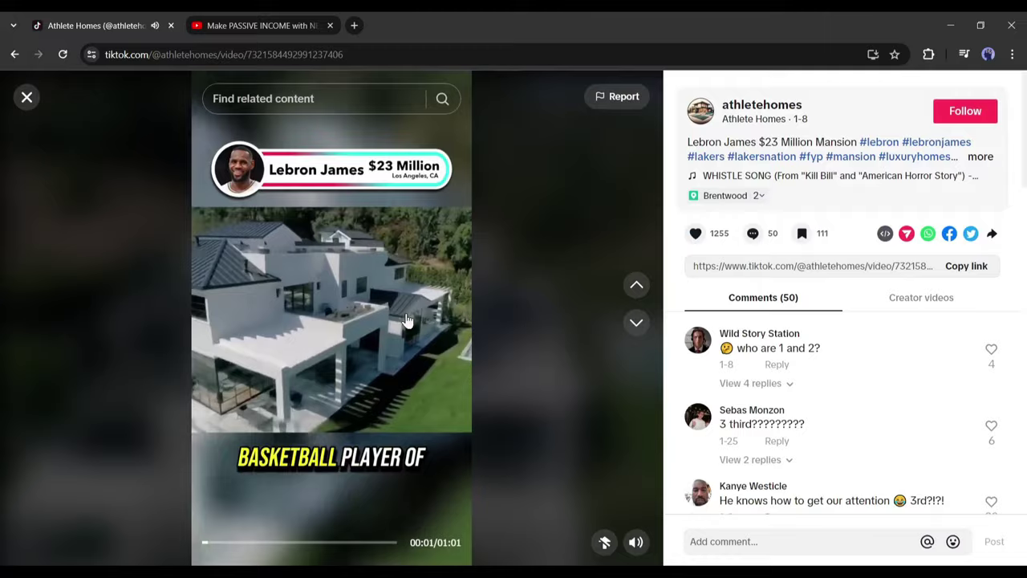
pyautogui.scroll(-1, 481, 319)
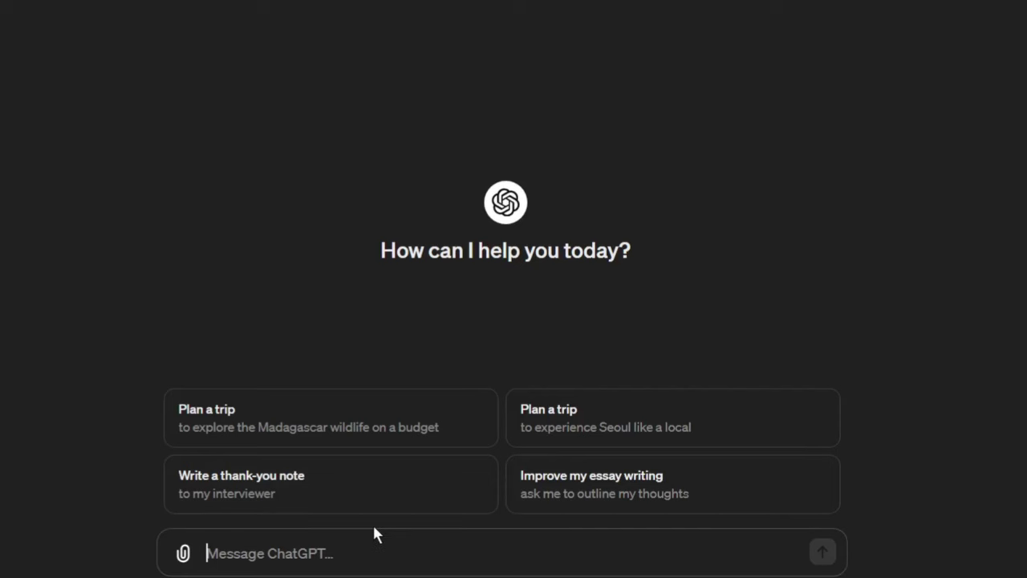
# Paste the location-ideas prompt, then accept the AI Ninja server invite and dismiss the polls popup
pyautogui.write('I run a faceless TikTok account where each video is a Google Earth flyover of an individual location with an AI generated script/voiceover talking about that location. I need 50 visually appealing location ideas that are likely to go viral. On top of being visually appealing, the locations need to have an interesting story to them to make the video interesting. The locations also need to be able to be seen on the 3D view on Google Earth. Make the theme __')
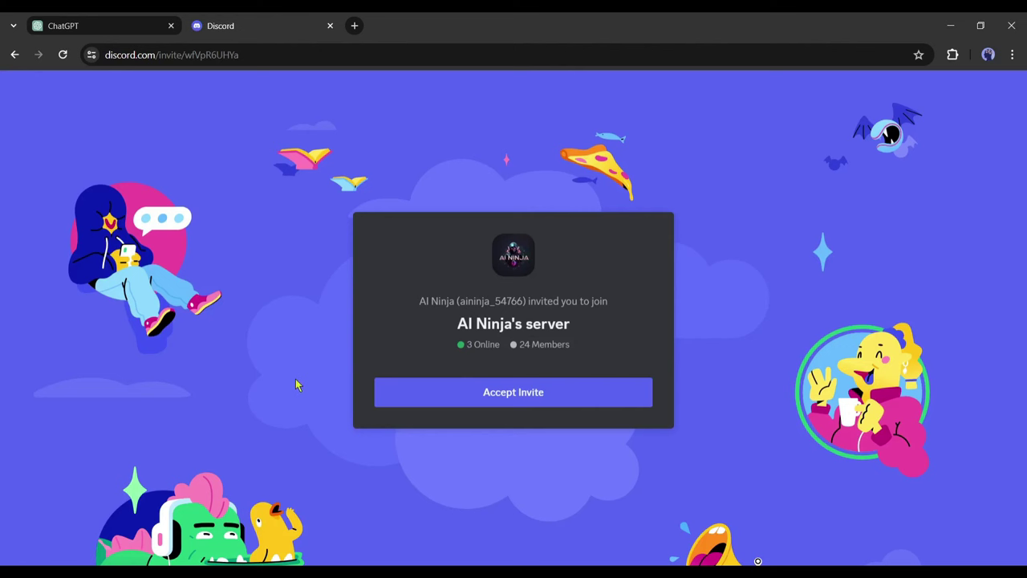
pyautogui.click(510, 393)
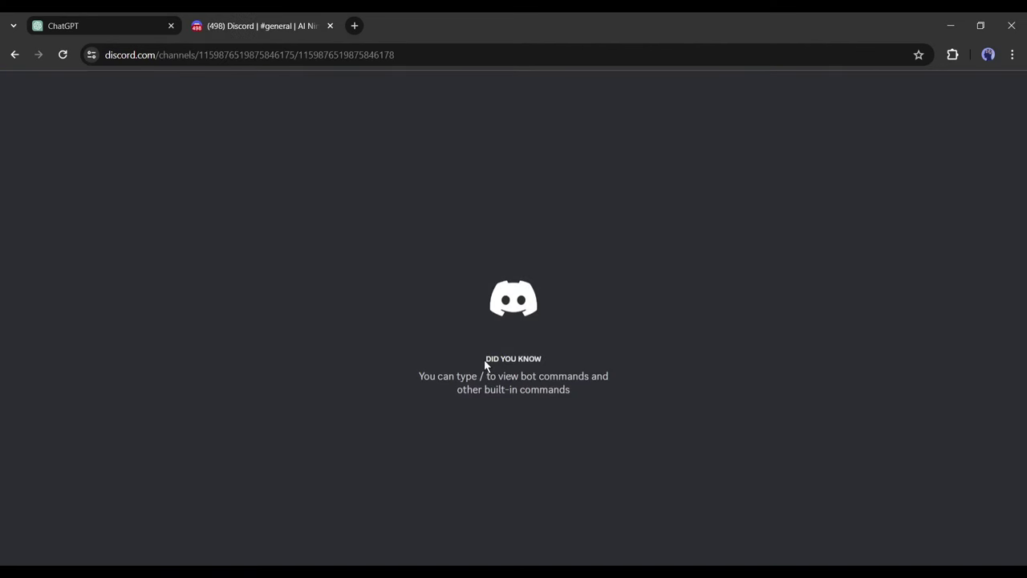
pyautogui.click(346, 494)
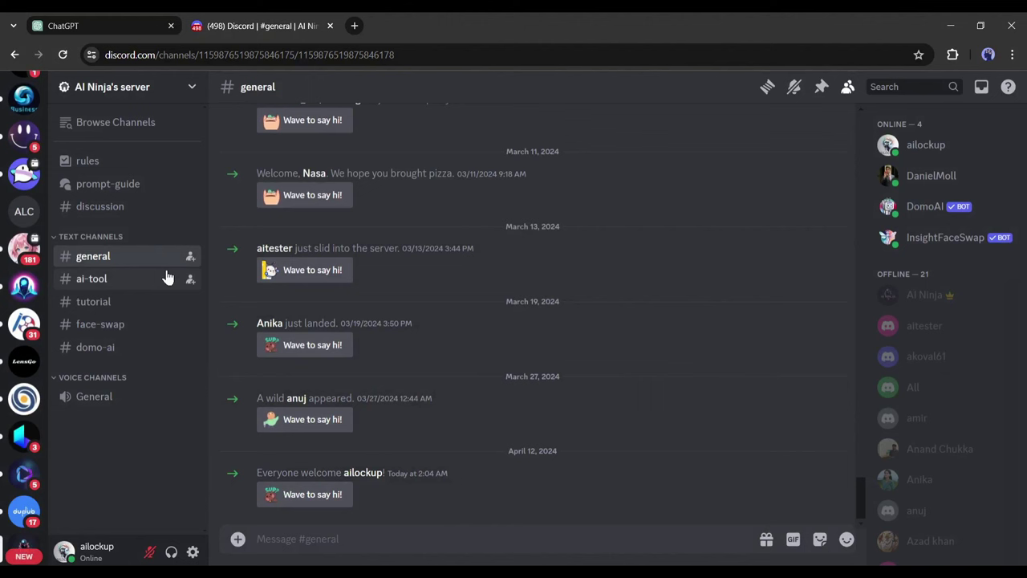
# Open the Google Earth Prompts post in #prompt-guide and select its Idea Prompt text
pyautogui.click(116, 191)
pyautogui.click(466, 242)
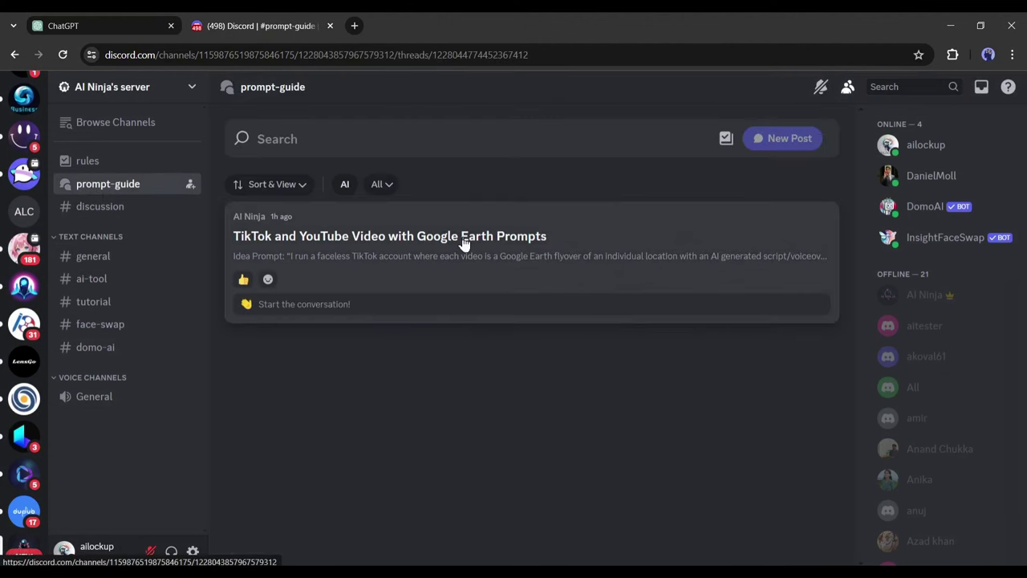
pyautogui.moveTo(707, 284); pyautogui.dragTo(793, 373)
pyautogui.hotkey('ctrl', 'c')
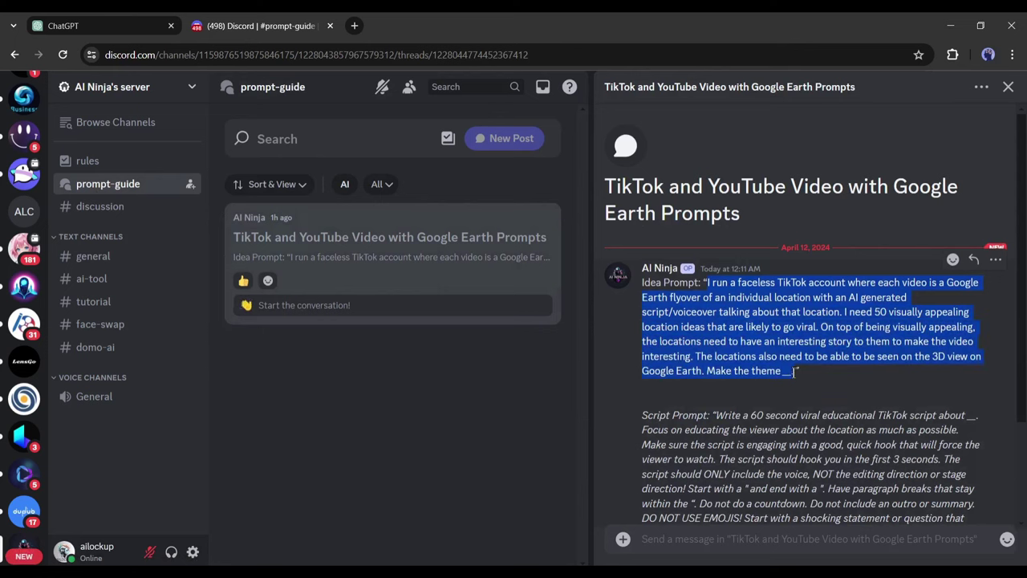
# Remove the unfinished 'Make the theme __.' sentence from the pasted ChatGPT prompt
pyautogui.click(104, 25)
pyautogui.tripleClick(472, 487)
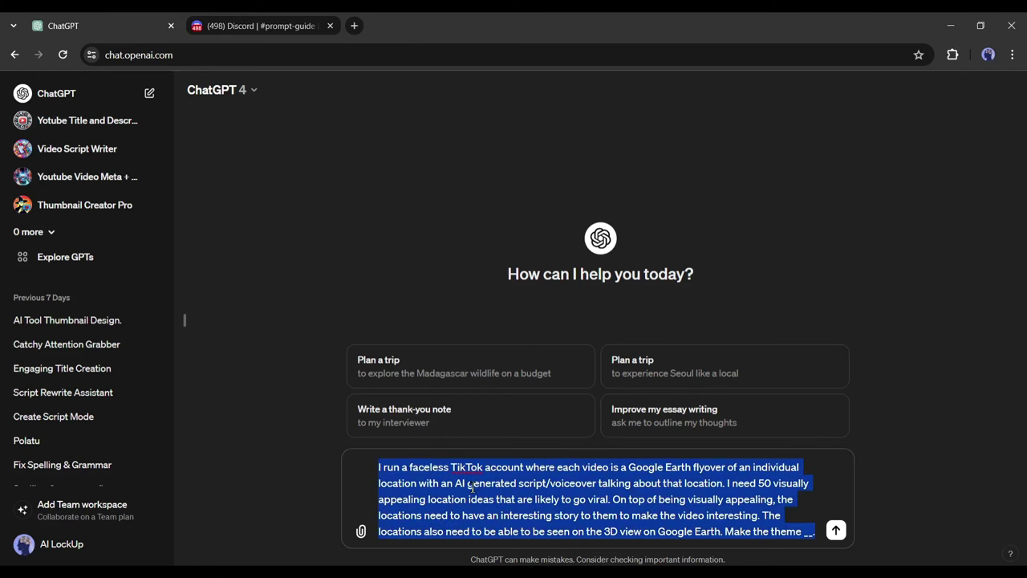
pyautogui.hotkey('ctrl', 'v')
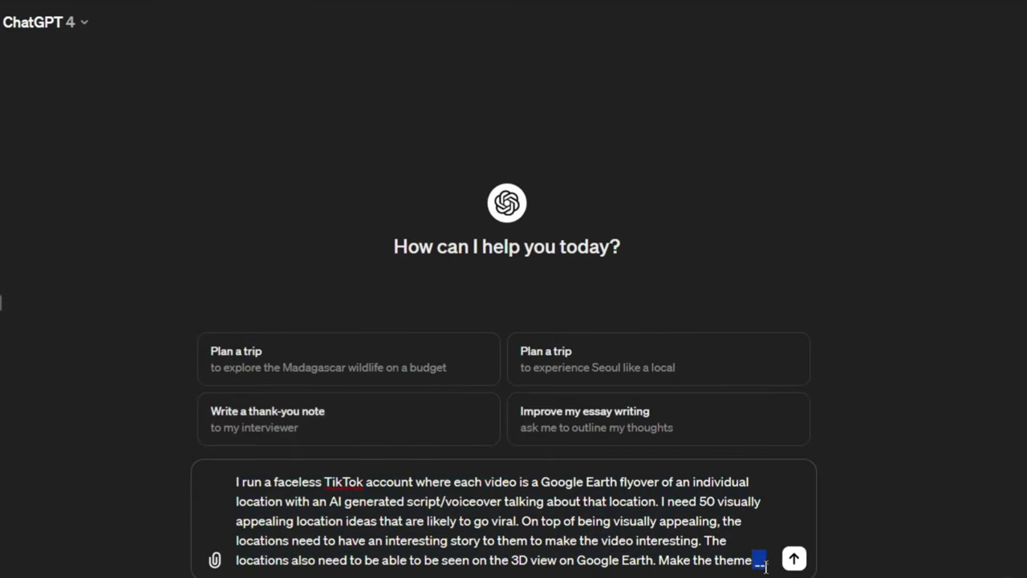
pyautogui.press('BackSpace')
pyautogui.moveTo(755, 560); pyautogui.dragTo(665, 561)
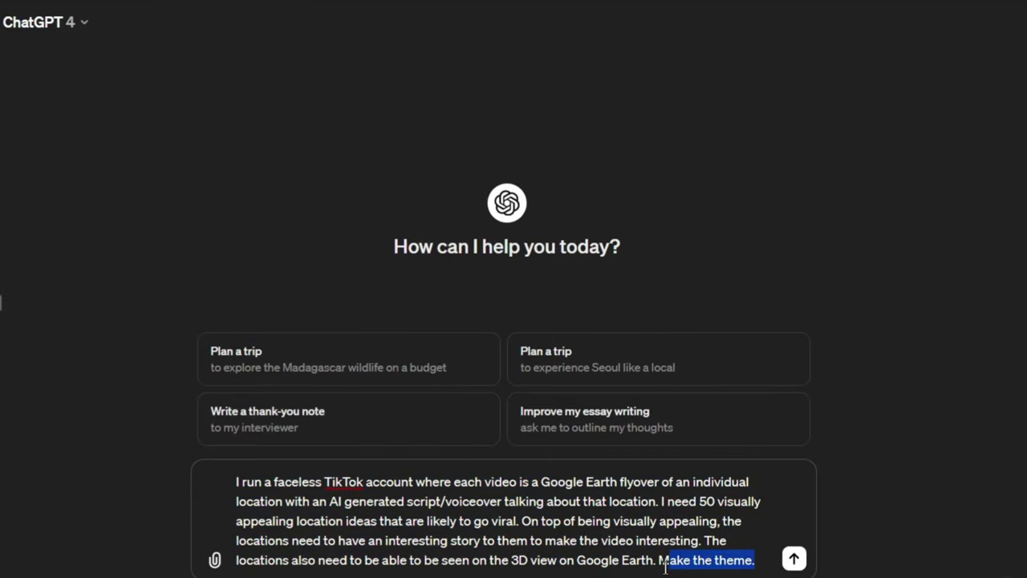
pyautogui.press('BackSpace')
# Send the prompt and scroll through the numbered list of skyscraper locations
pyautogui.press('Return')
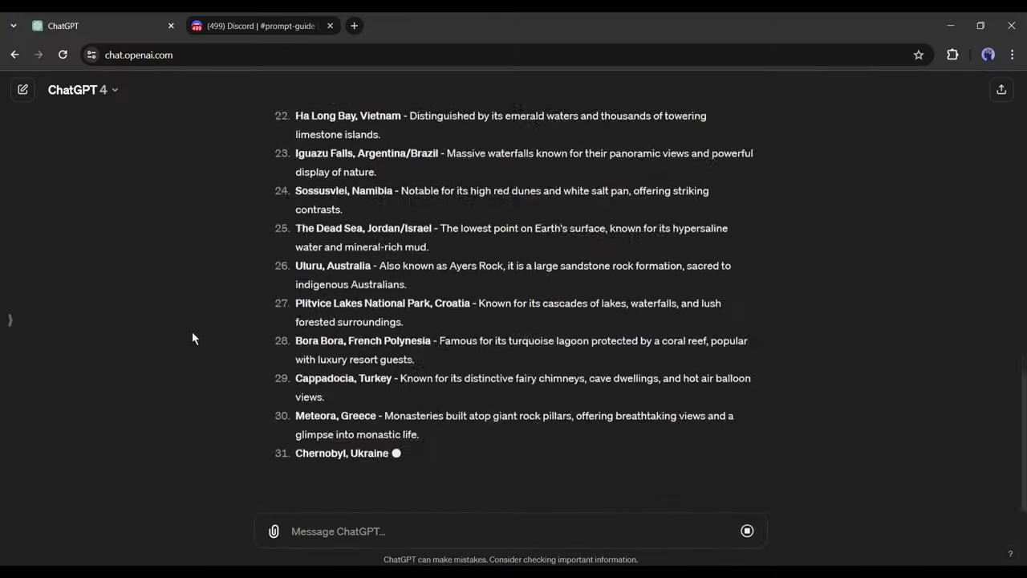
pyautogui.scroll(3, 321, 335)
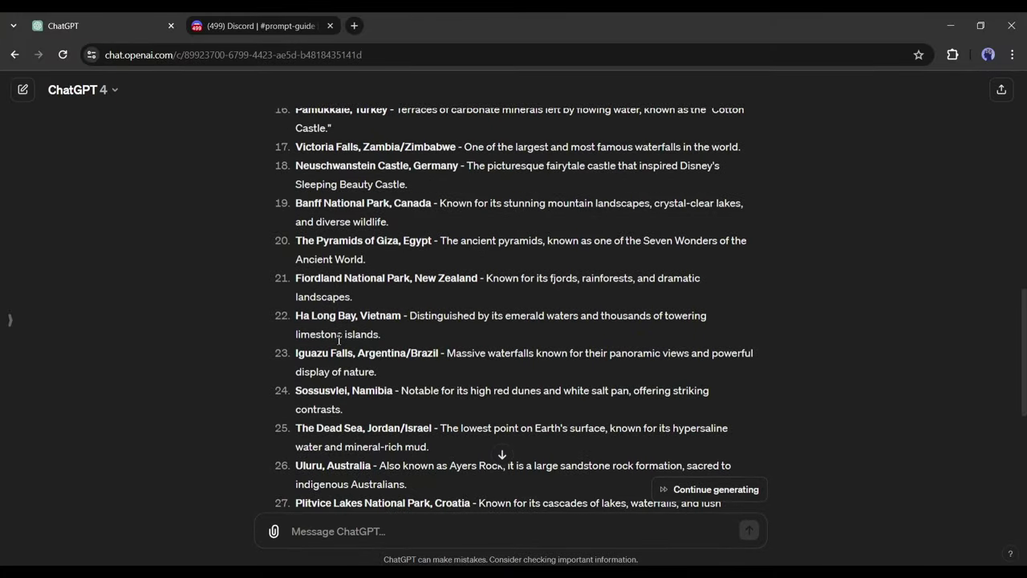
pyautogui.scroll(-1, 363, 338)
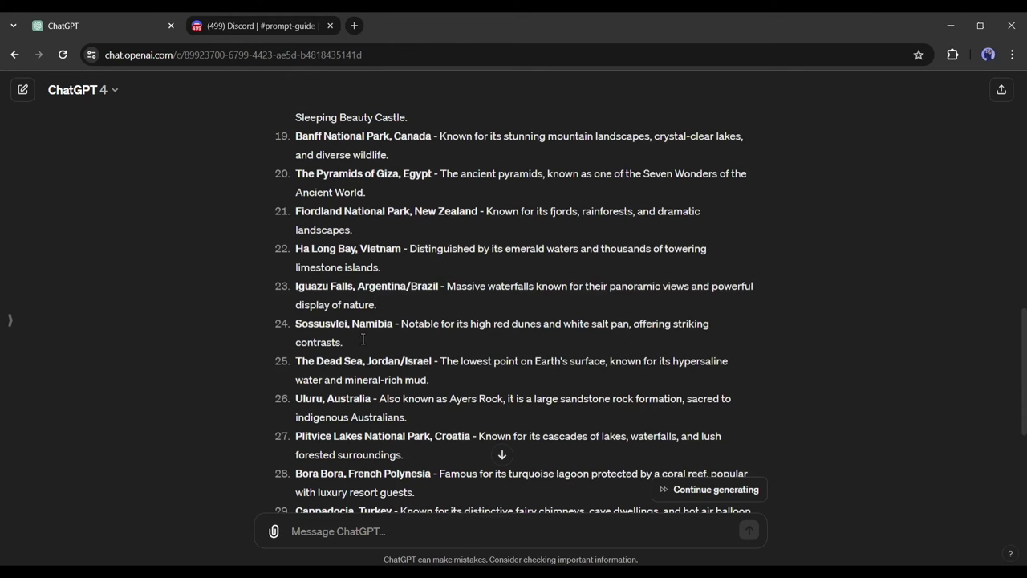
pyautogui.scroll(-1, 363, 337)
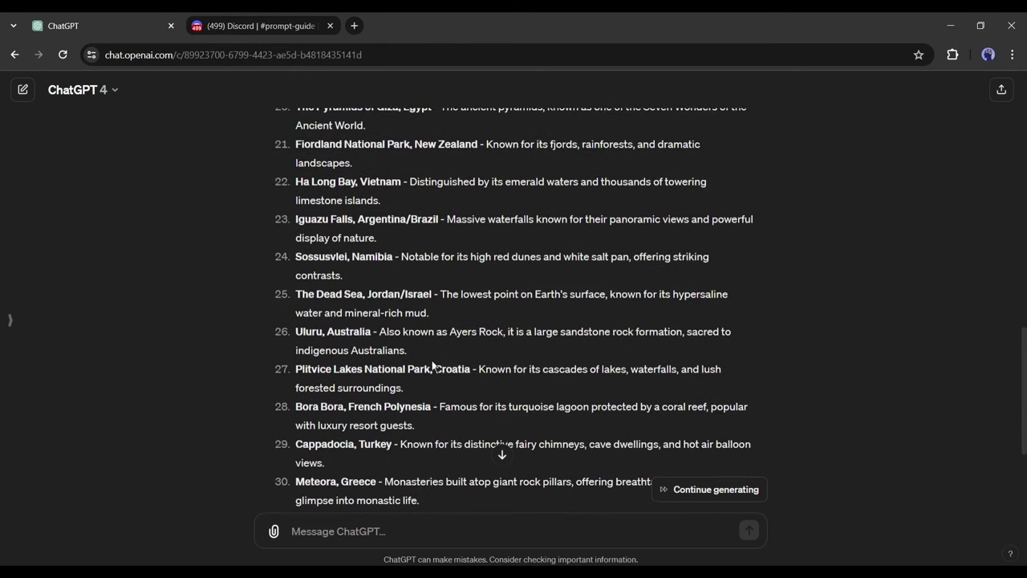
pyautogui.scroll(-1, 432, 365)
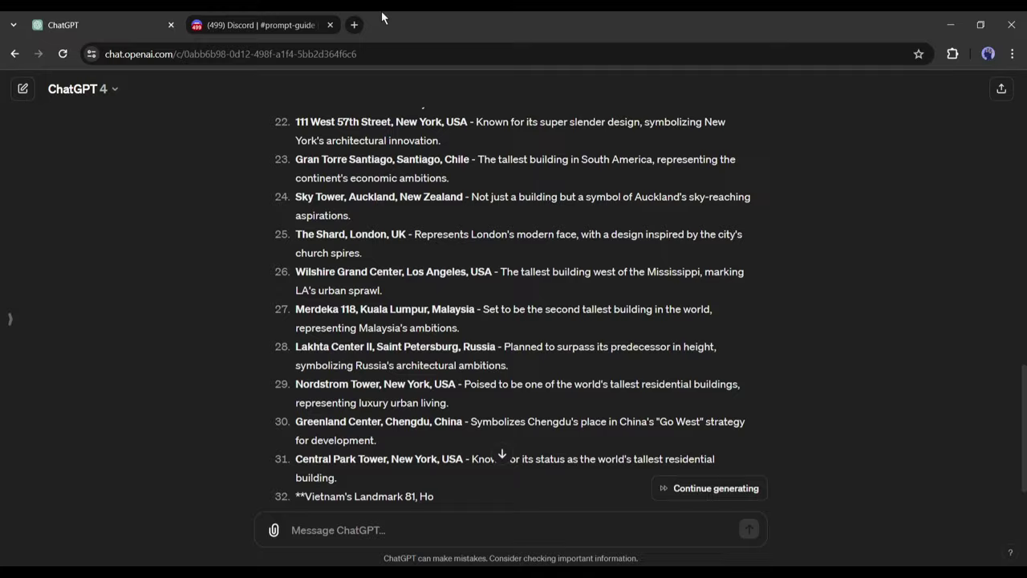
# Copy the Script Prompt from Discord into ChatGPT with the location blank filled in
pyautogui.click(298, 22)
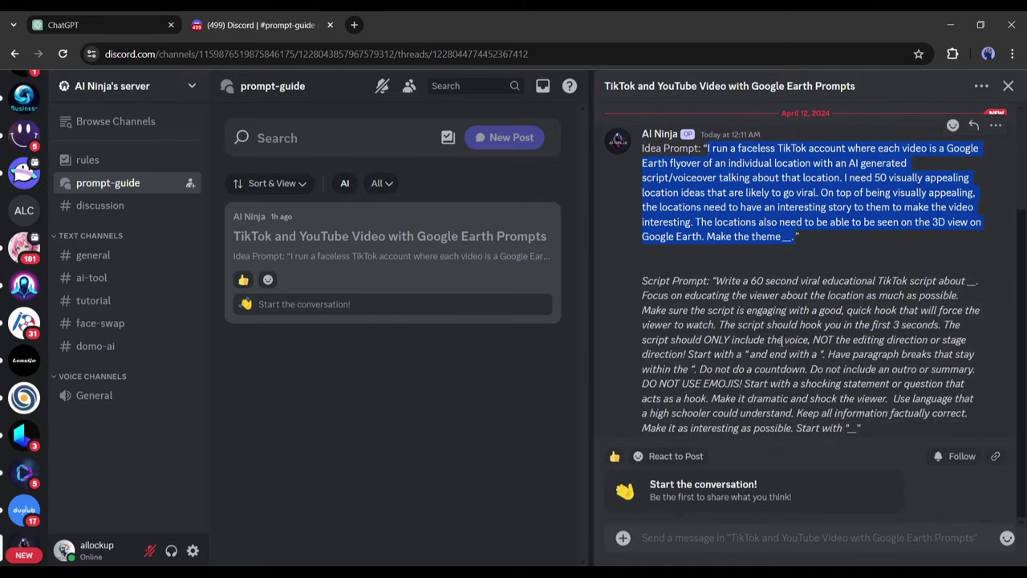
pyautogui.moveTo(716, 282); pyautogui.dragTo(863, 429)
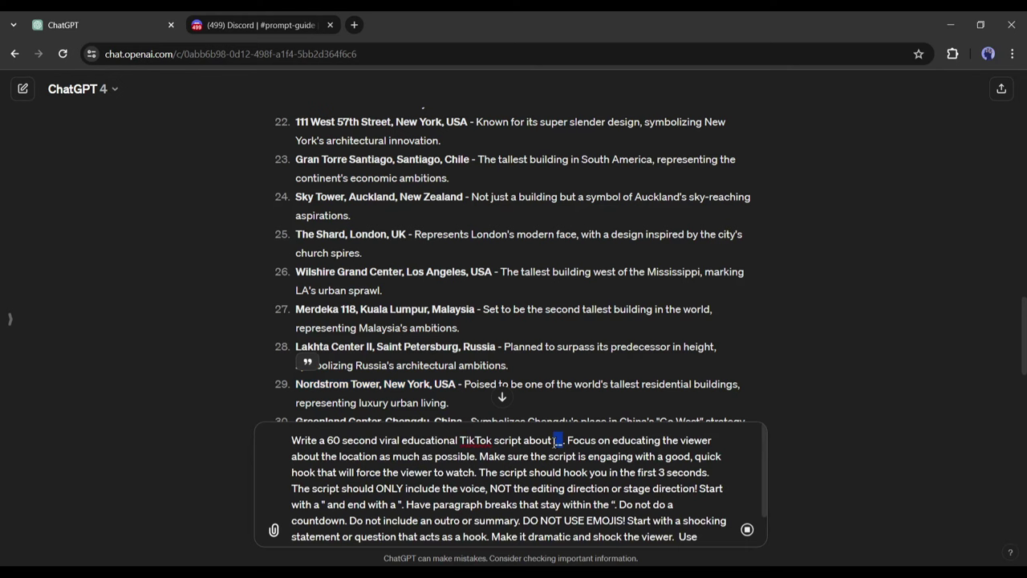
pyautogui.write('Nordstrom Tower, New York, USA')
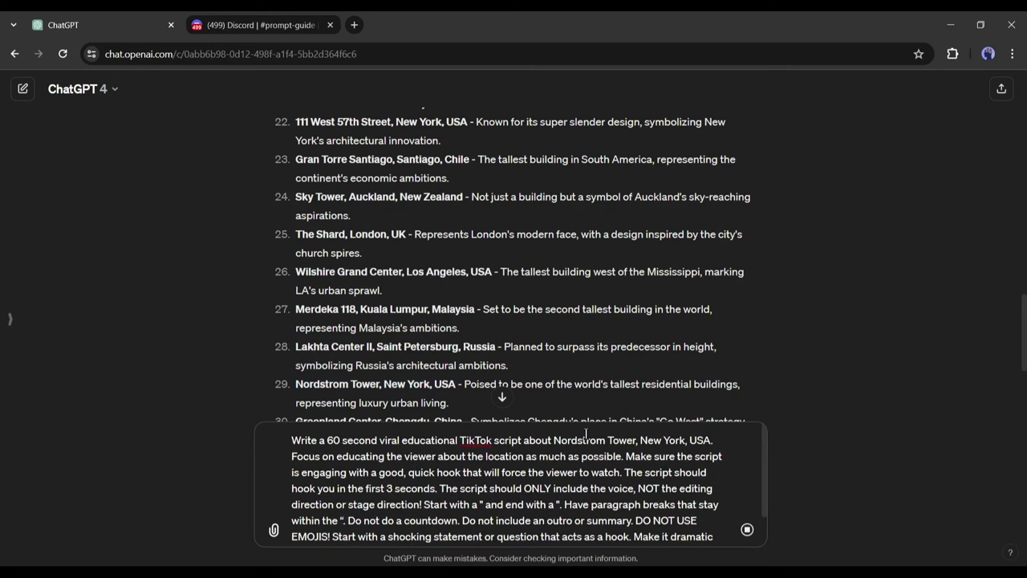
# Delete the trailing 'Start with' line from the script prompt
pyautogui.scroll(-1, 584, 446)
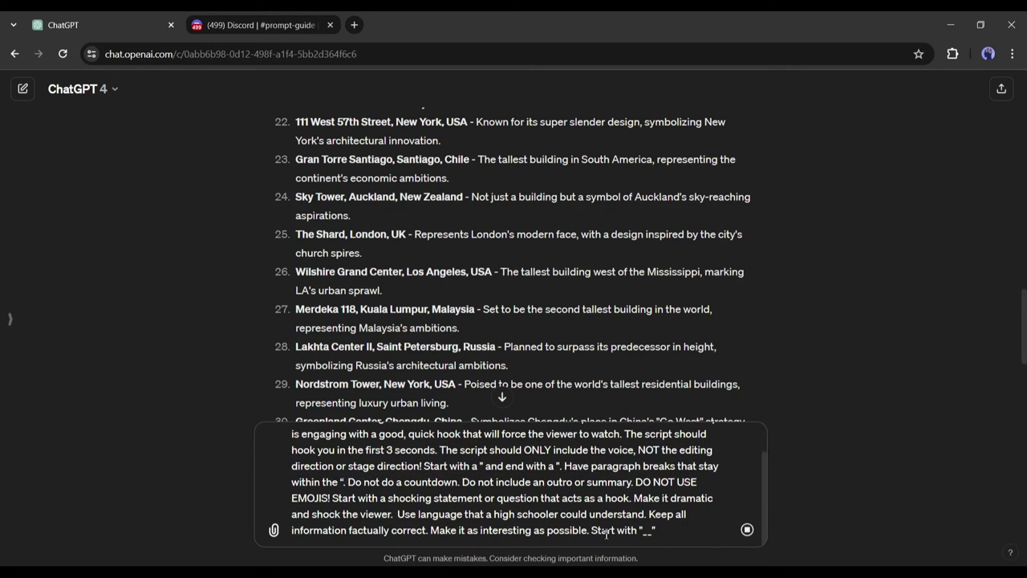
pyautogui.moveTo(657, 530); pyautogui.dragTo(598, 532)
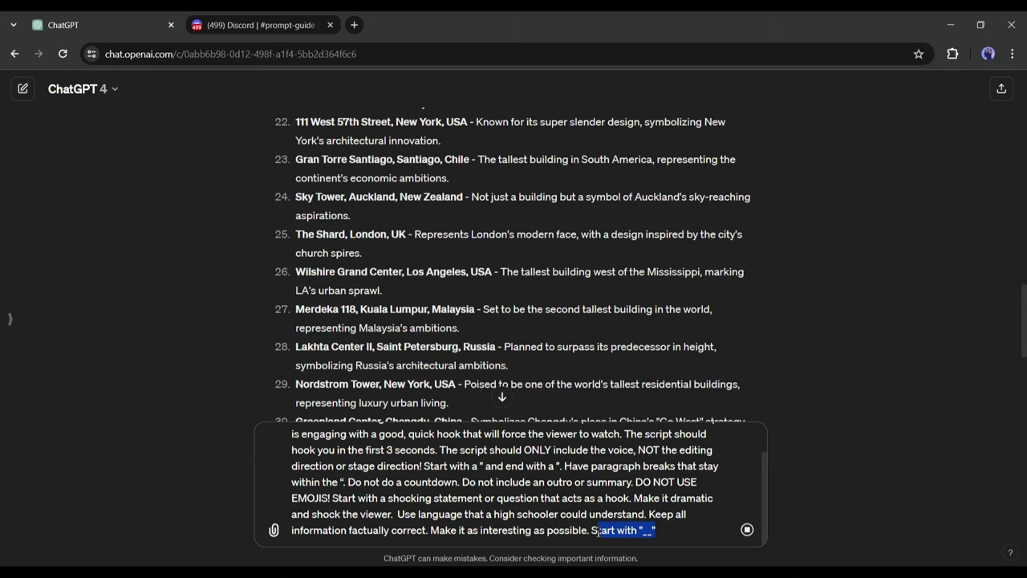
pyautogui.press('BackSpace')
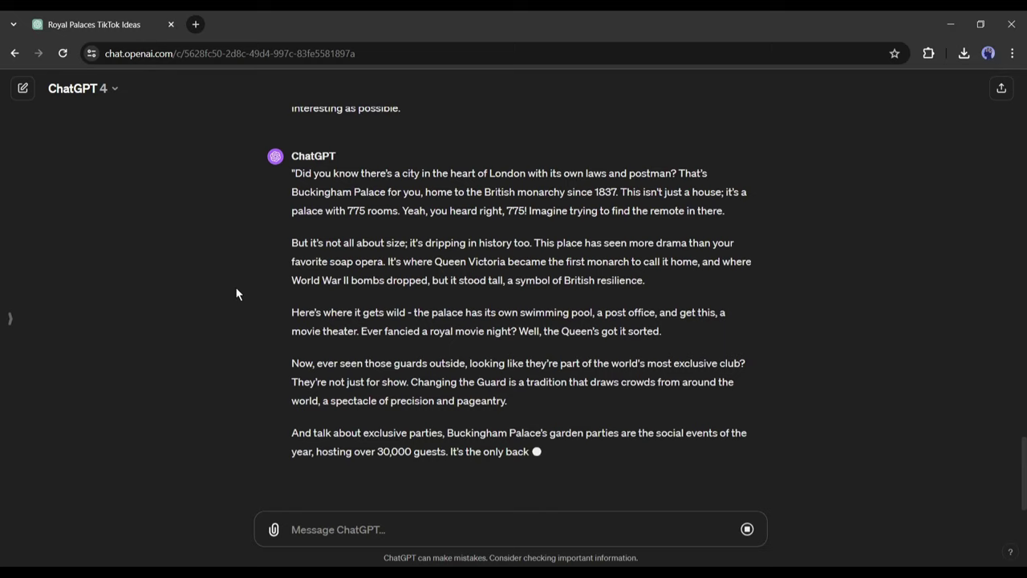
pyautogui.scroll(2, 361, 353)
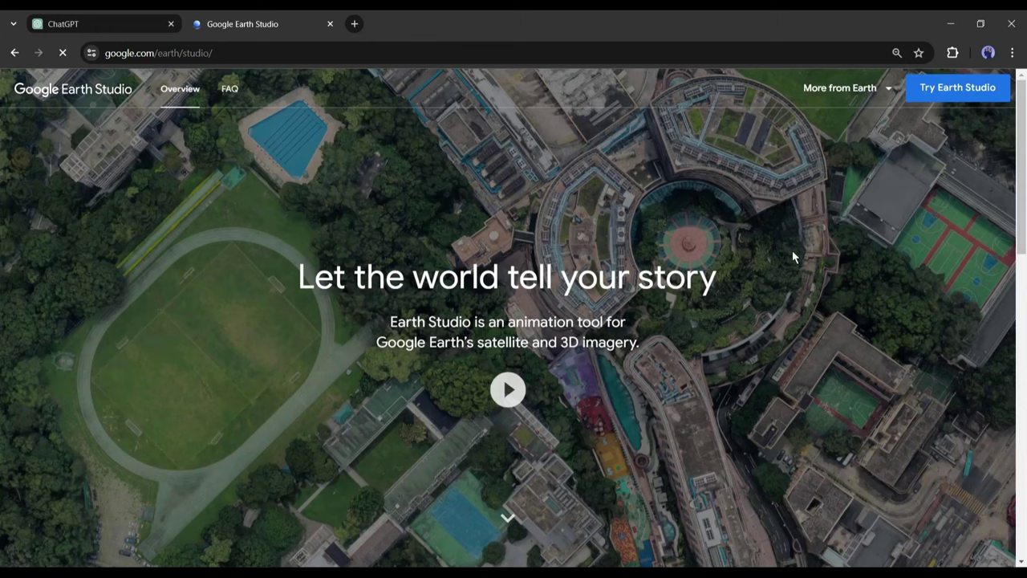
# Enter the first name, last name and company name on the Earth Studio sign-up form
pyautogui.click(923, 90)
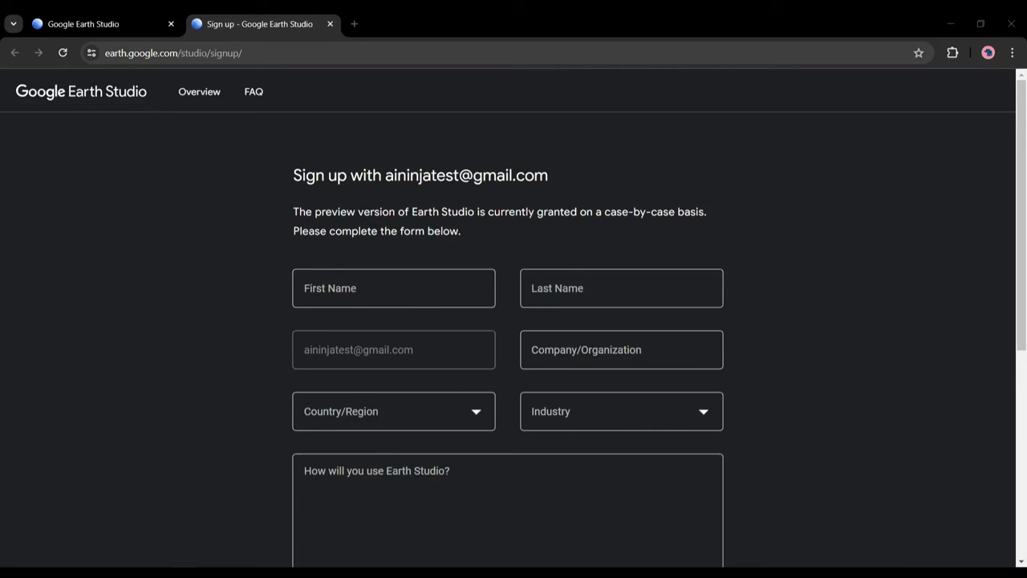
pyautogui.click(377, 295)
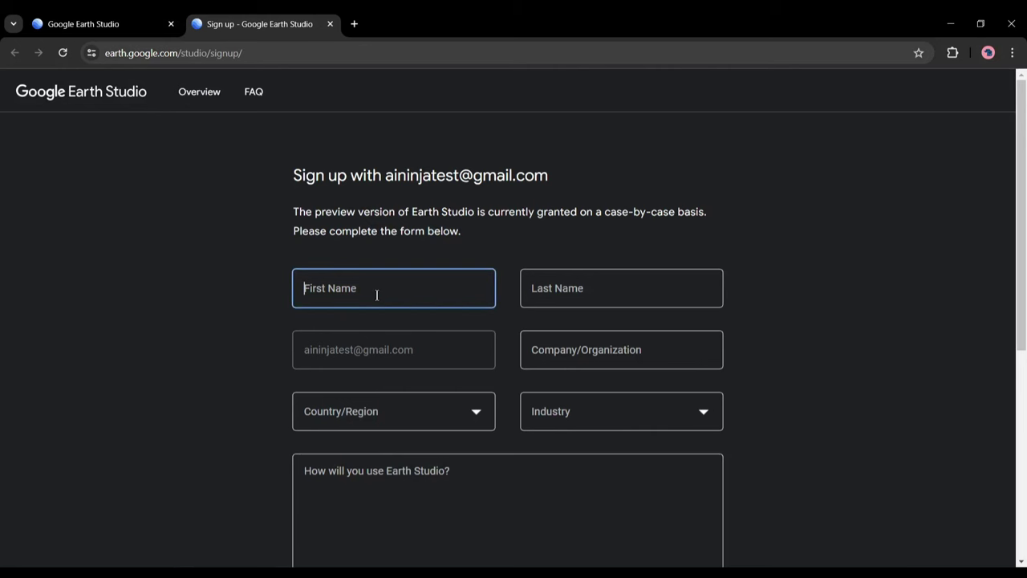
pyautogui.write('AI')
pyautogui.press('Tab')
pyautogui.write('Ninja')
pyautogui.click(599, 355)
pyautogui.write('AI Ninja')
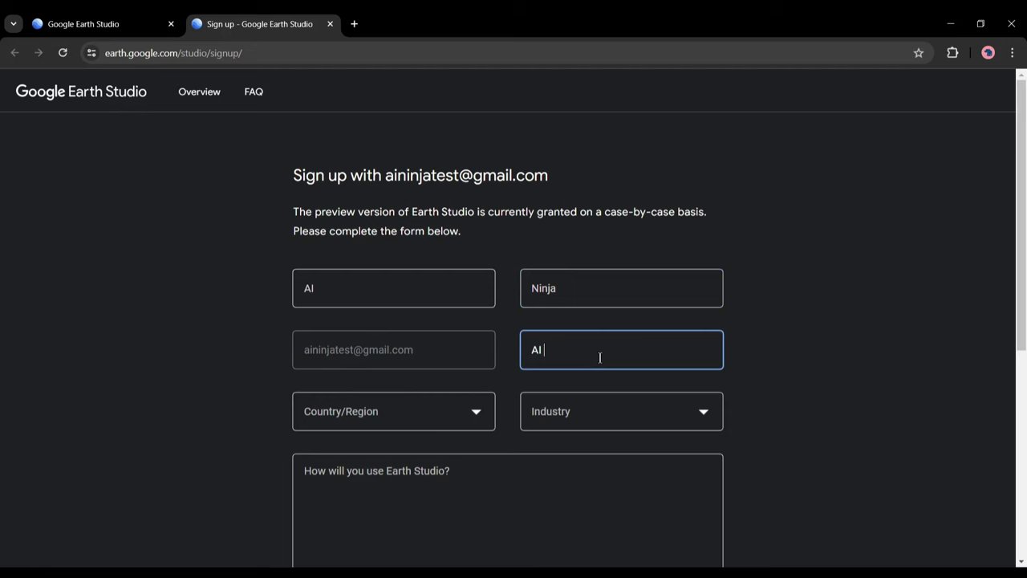
# Choose United States as the country and Non-Profit (NGO) as the industry
pyautogui.click(412, 424)
pyautogui.scroll(-20, 423, 321)
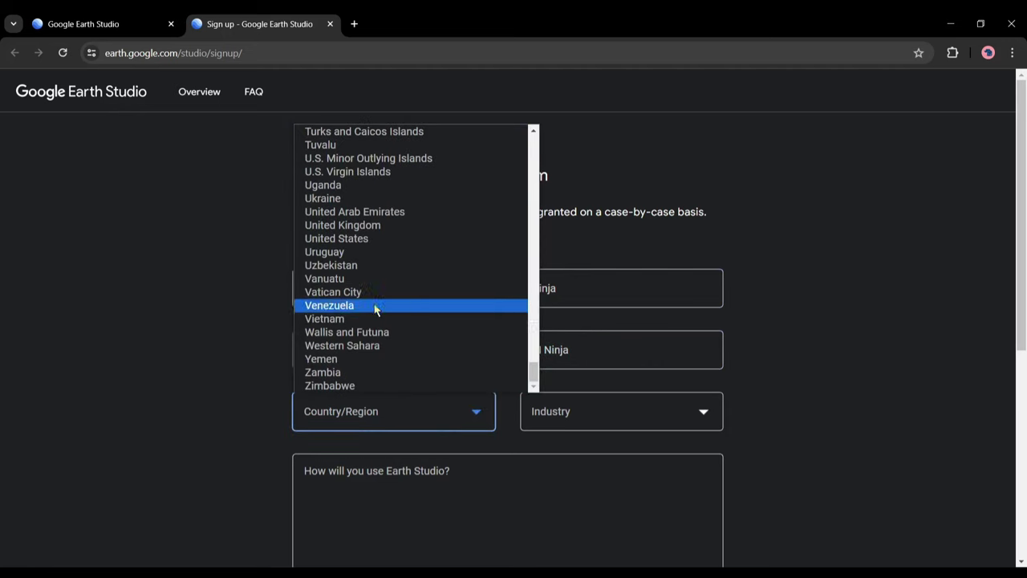
pyautogui.click(367, 239)
pyautogui.click(610, 410)
pyautogui.click(561, 305)
pyautogui.scroll(-4, 552, 451)
# Describe the intended use as 'Use to teach my subscriber' and submit the request
pyautogui.click(490, 216)
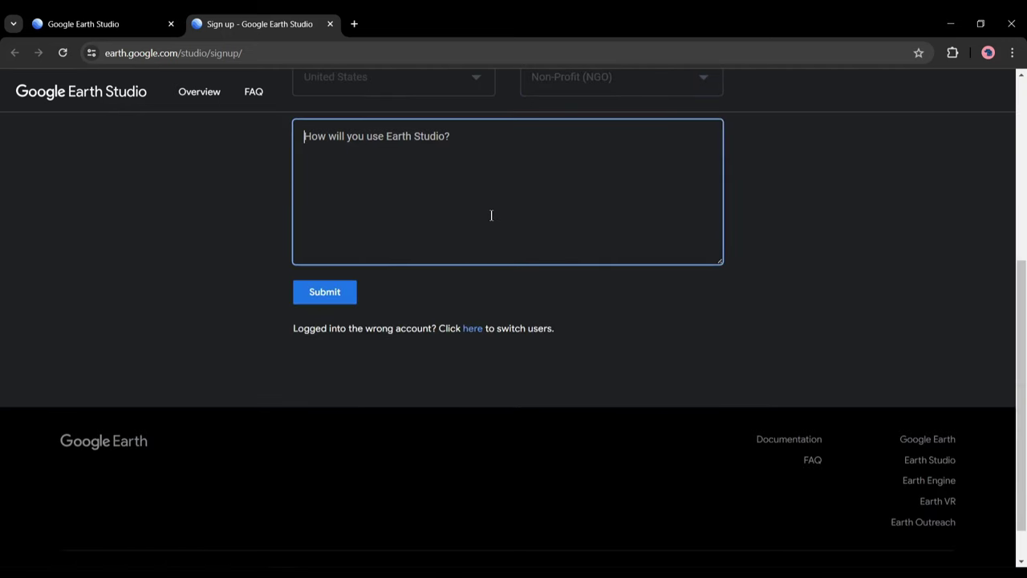
pyautogui.write('use t')
pyautogui.press('BackSpace')
pyautogui.press('BackSpace')
pyautogui.press('BackSpace')
pyautogui.press('BackSpace')
pyautogui.press('BackSpace')
pyautogui.write('Use to ')
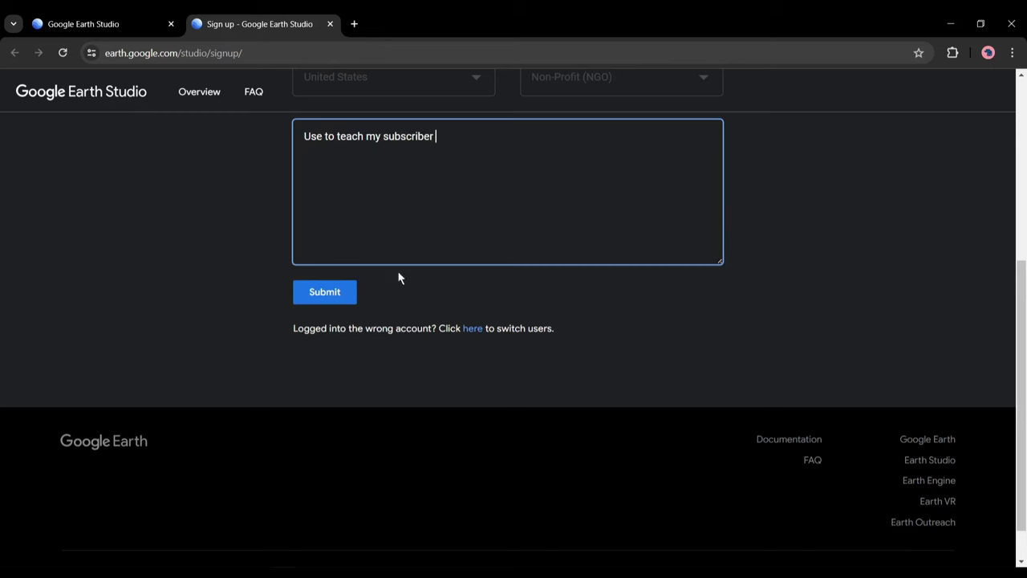
pyautogui.write('teach my subscriber')
pyautogui.click(329, 292)
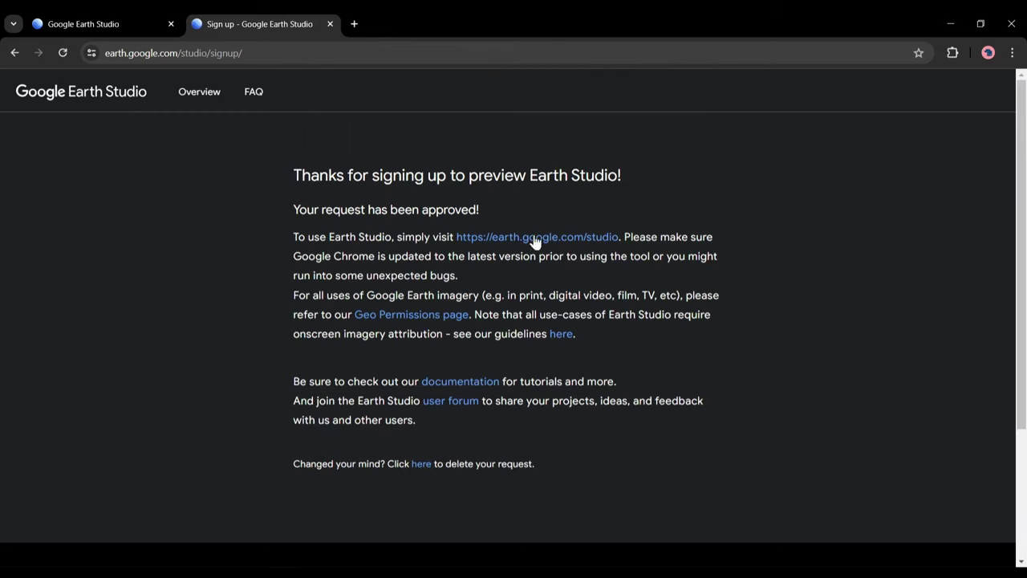
# Start a new Earth Studio project from the Orbit quick-start template
pyautogui.click(526, 239)
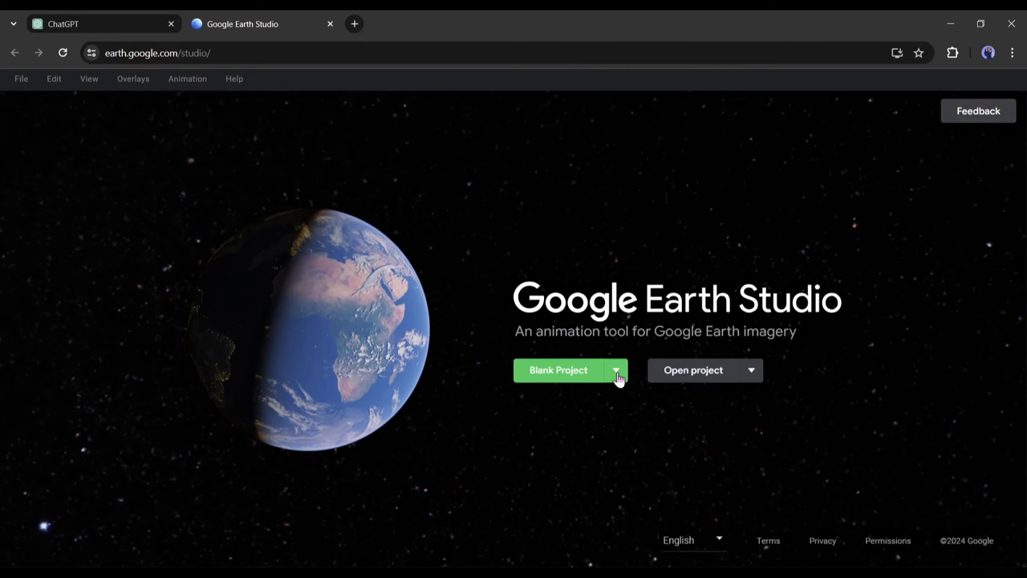
pyautogui.click(617, 374)
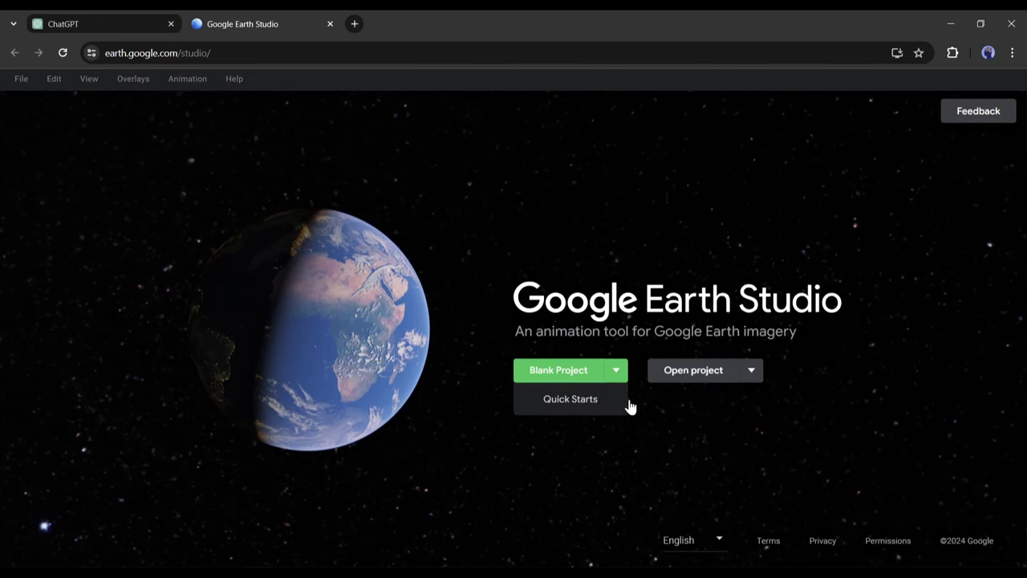
pyautogui.click(571, 404)
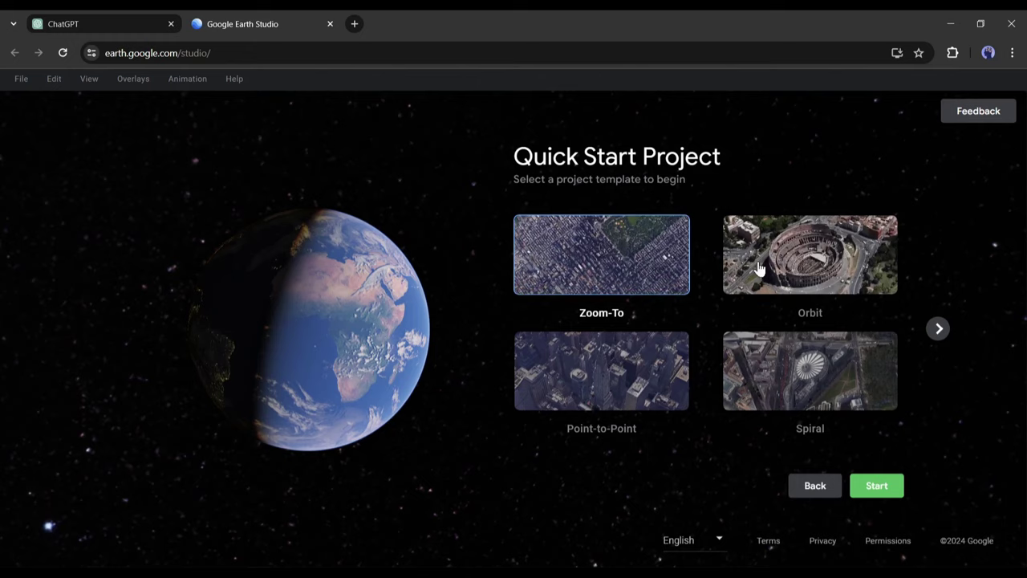
pyautogui.click(937, 328)
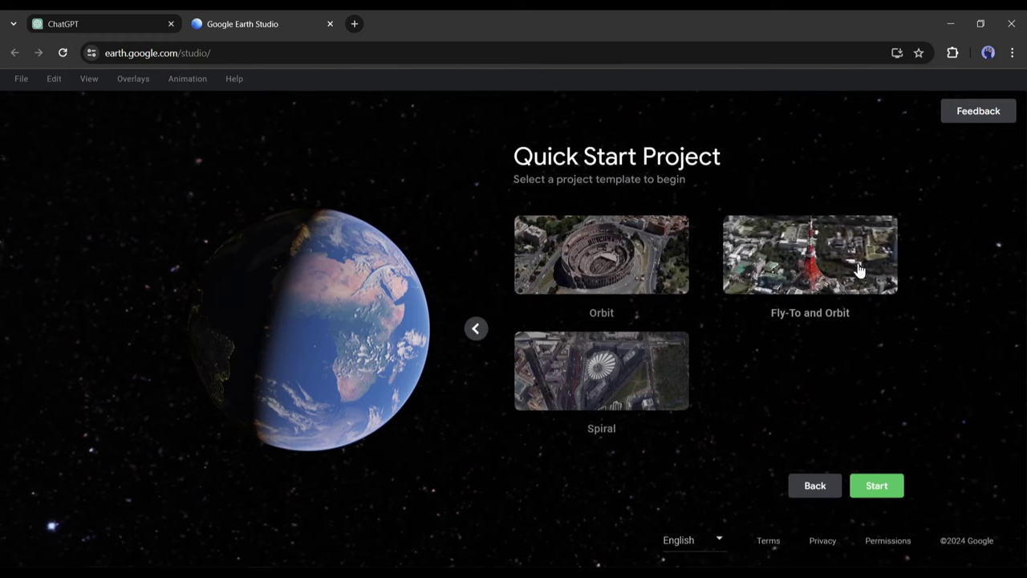
pyautogui.click(632, 252)
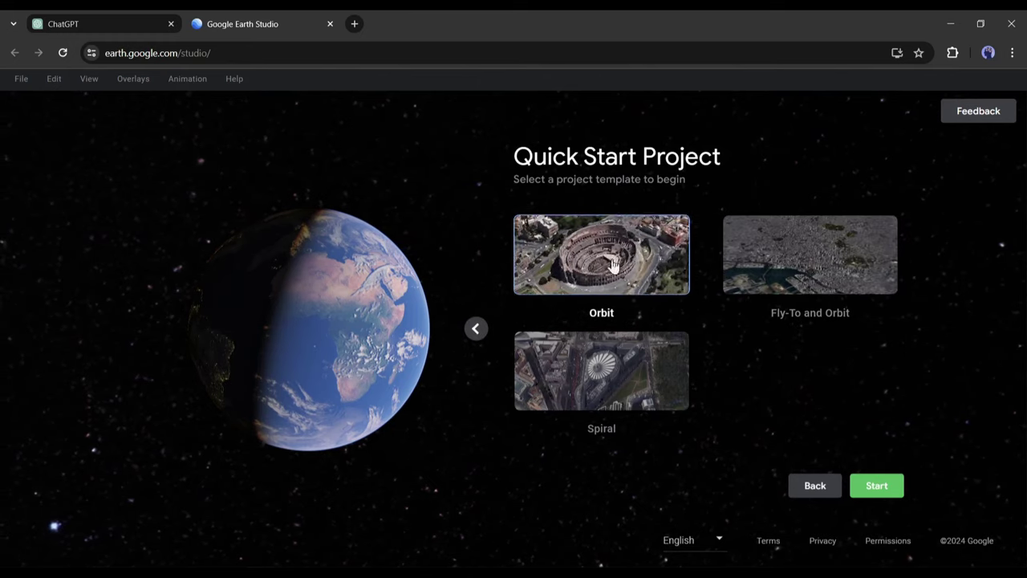
pyautogui.click(873, 485)
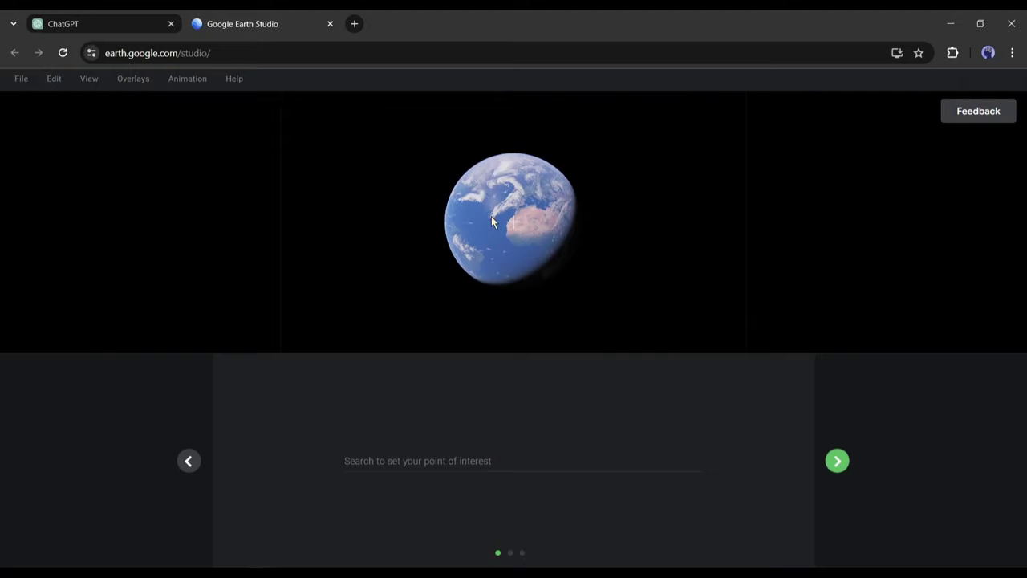
# Orbit Buckingham Palace at 624 m radius and 348 m altitude for 90 seconds
pyautogui.write('Buckingham Palace, London, UK')
pyautogui.click(456, 488)
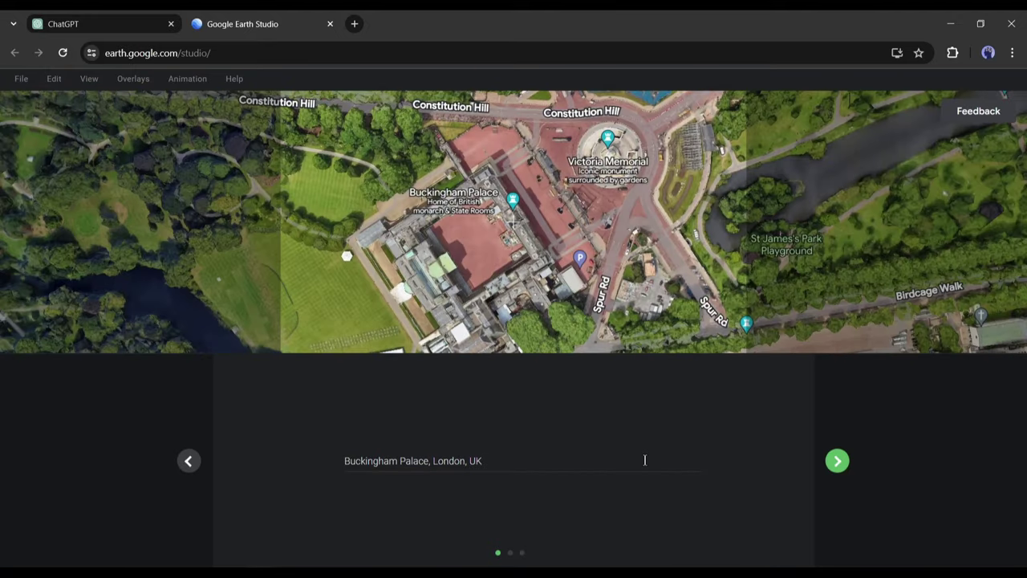
pyautogui.click(836, 461)
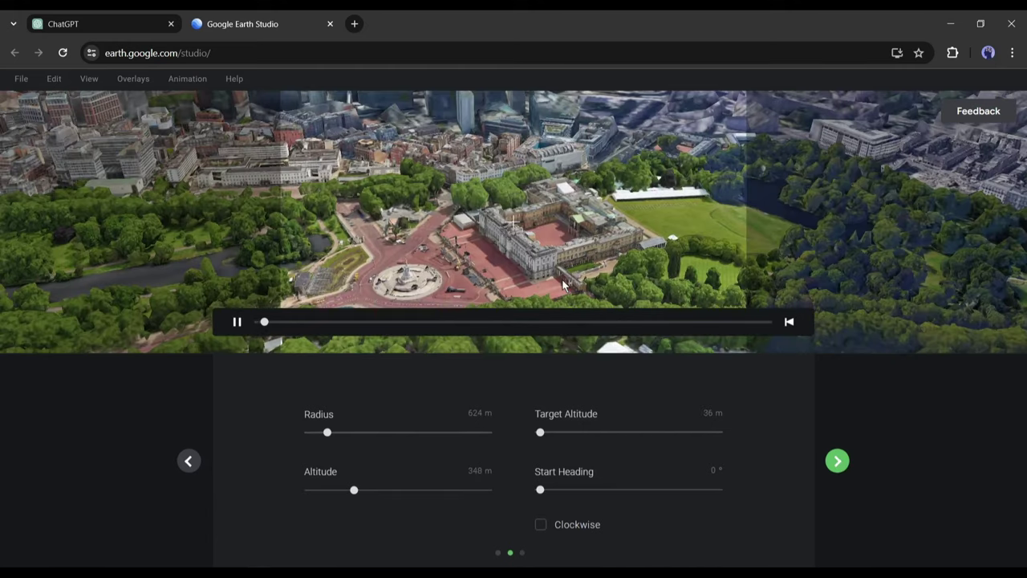
pyautogui.moveTo(327, 433)
pyautogui.mouseDown()
pyautogui.moveTo(354, 441)
pyautogui.moveTo(322, 434)
pyautogui.mouseUp()
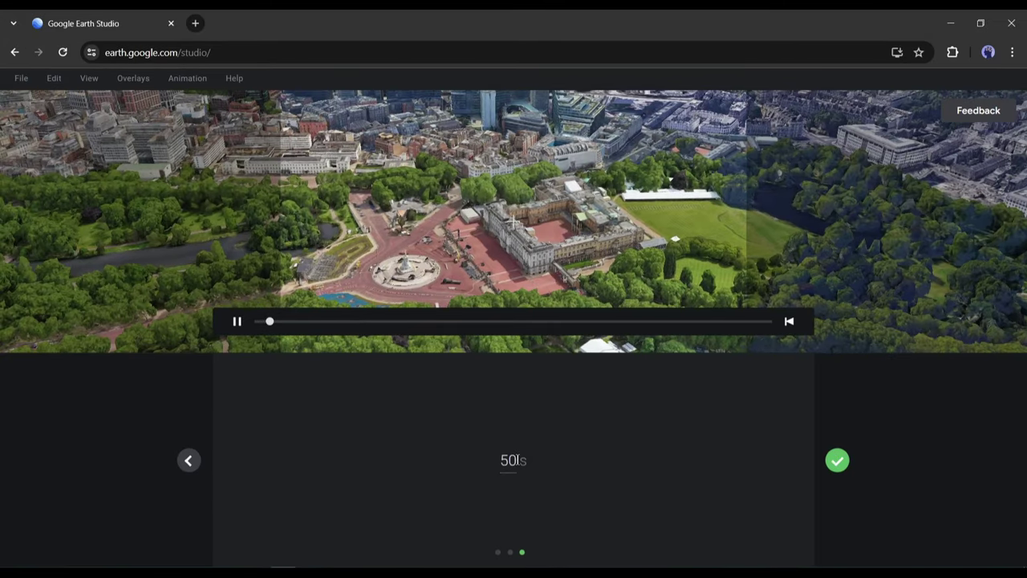
pyautogui.moveTo(514, 460); pyautogui.dragTo(495, 453)
pyautogui.write('90')
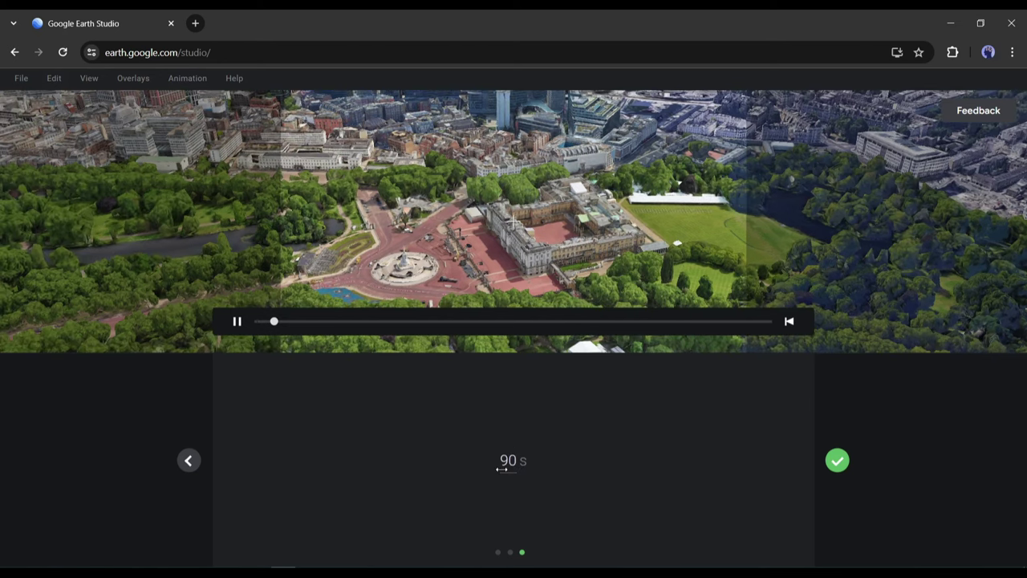
# Open the full project and keyframe a closer camera view at frame 2020
pyautogui.click(837, 461)
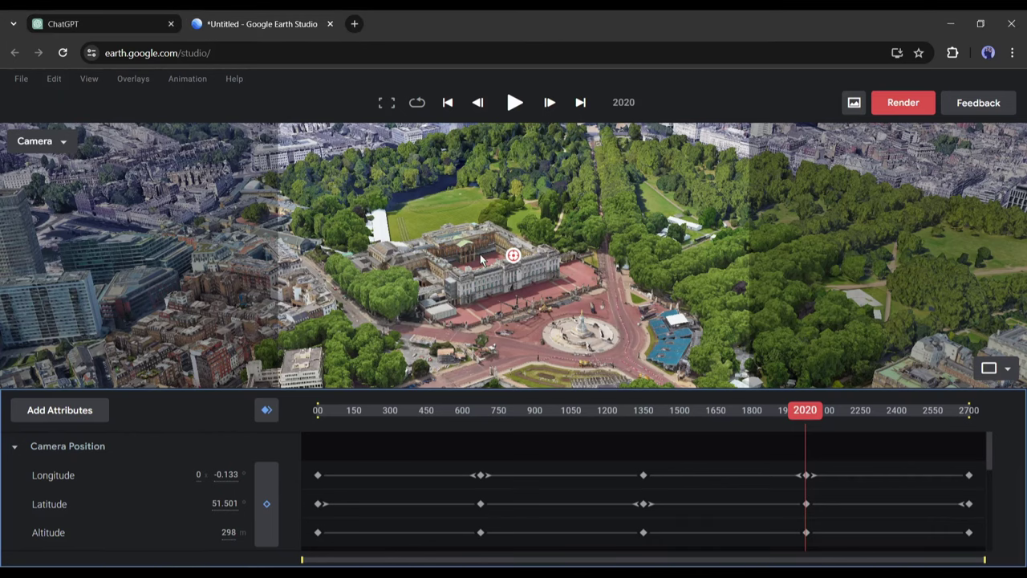
pyautogui.scroll(5, 481, 257)
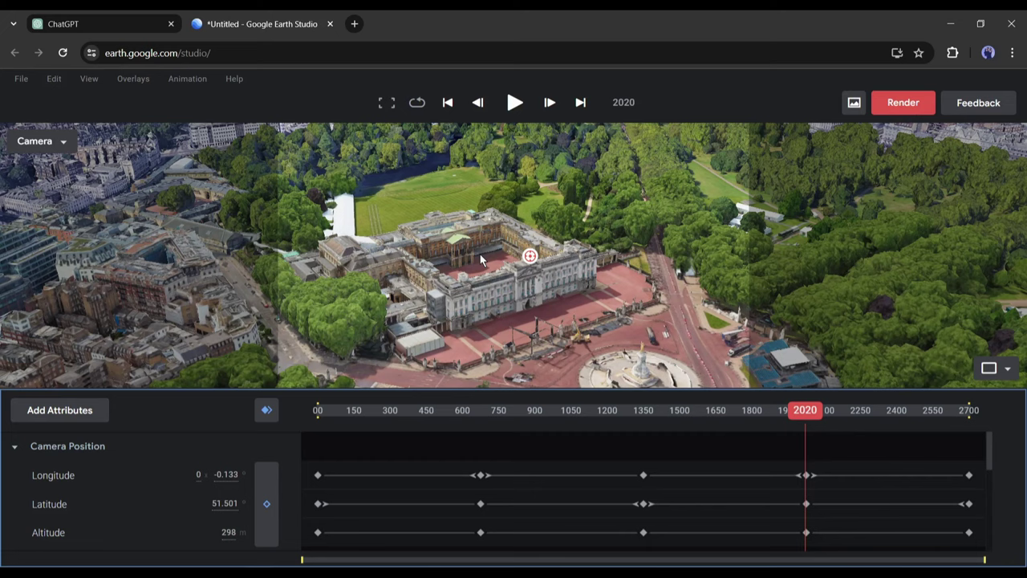
pyautogui.click(267, 411)
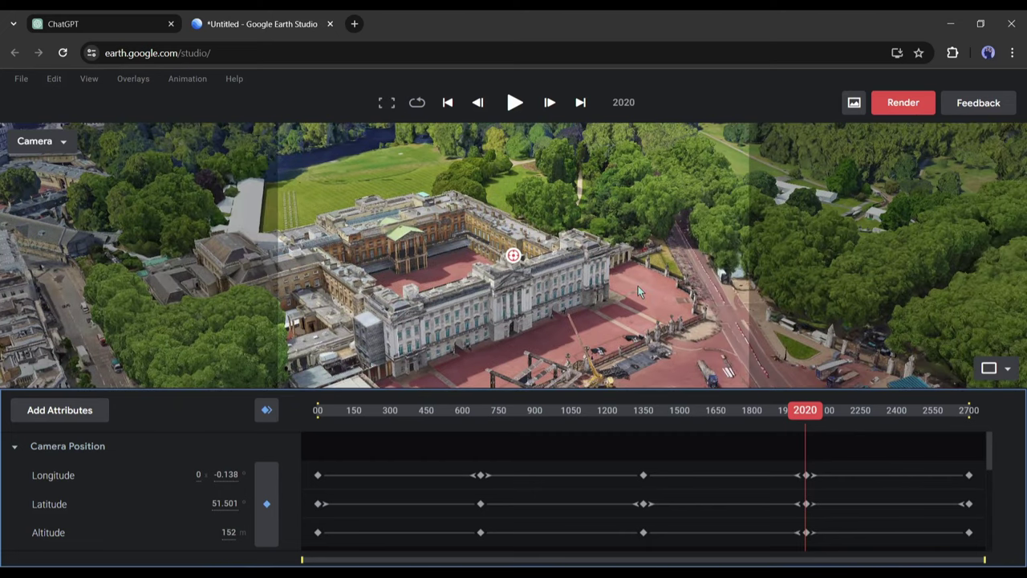
# Add the 3D Buildings and Time of Day attributes to the project
pyautogui.click(43, 421)
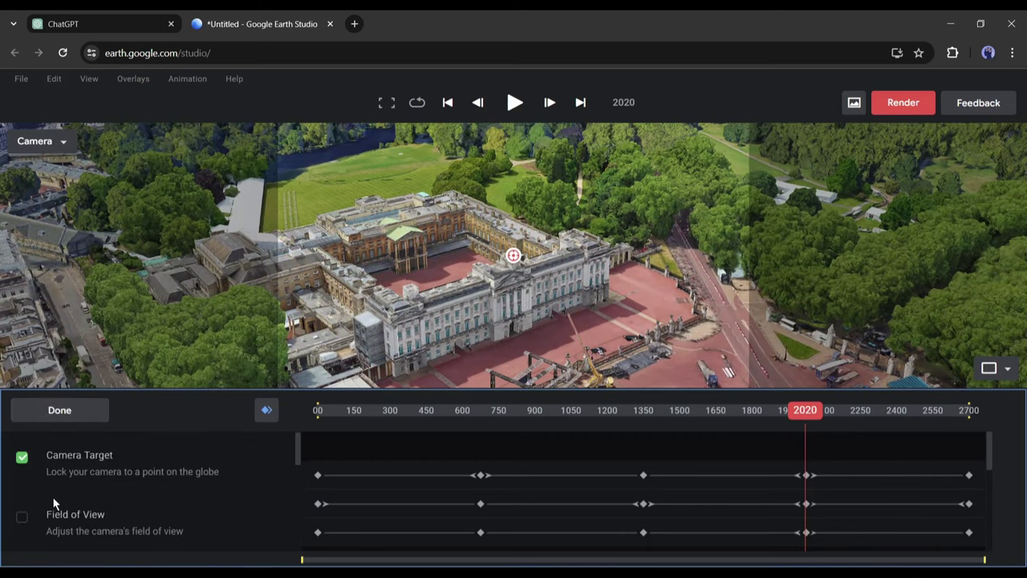
pyautogui.scroll(-3, 52, 490)
pyautogui.click(23, 449)
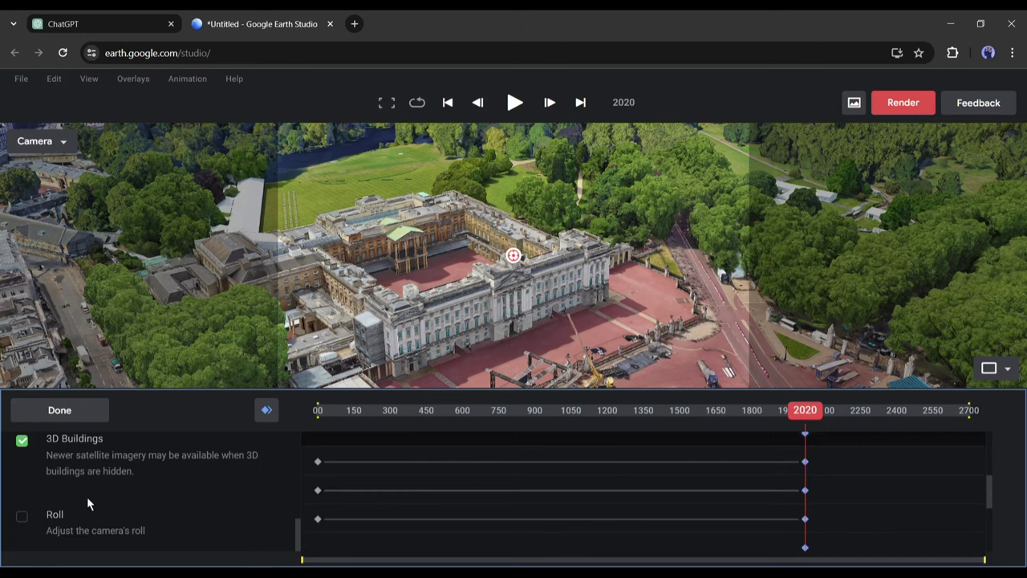
pyautogui.scroll(5, 32, 513)
pyautogui.click(28, 449)
pyautogui.scroll(2, 121, 474)
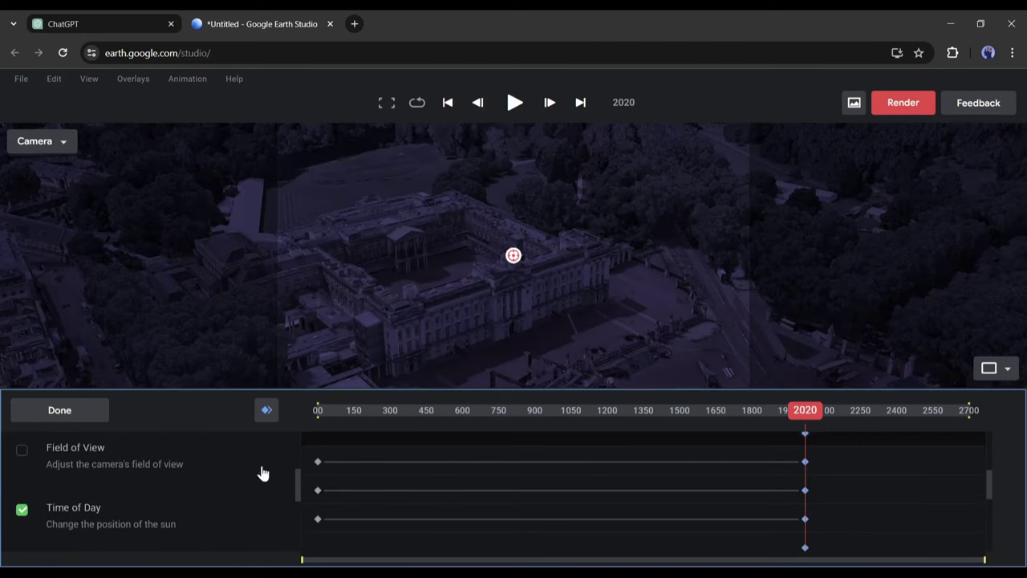
pyautogui.click(70, 418)
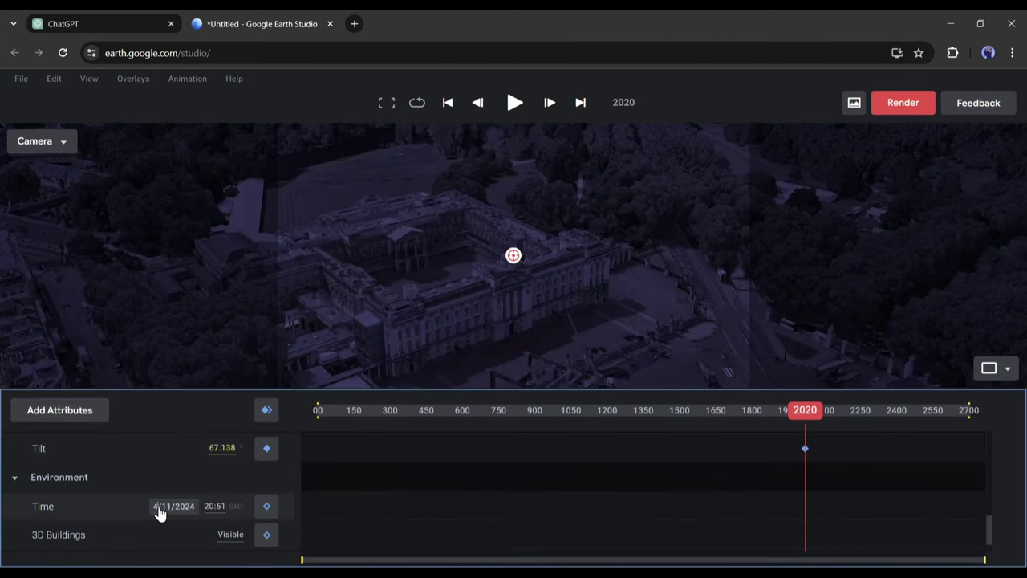
# Set the time-of-day hour to 16, making the scene time 16:51
pyautogui.click(206, 507)
pyautogui.write('16')
pyautogui.scroll(3, 738, 468)
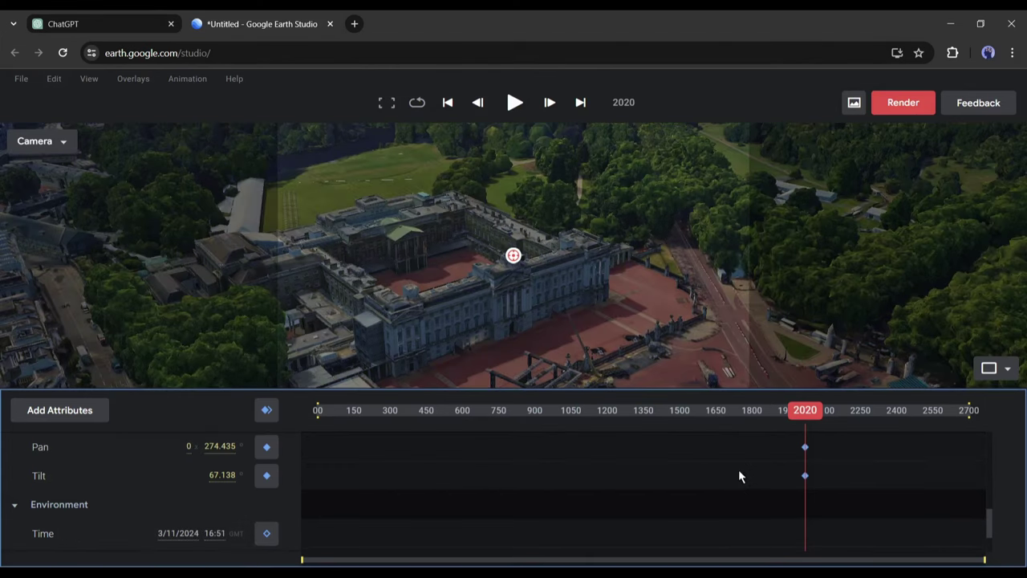
pyautogui.scroll(5, 723, 470)
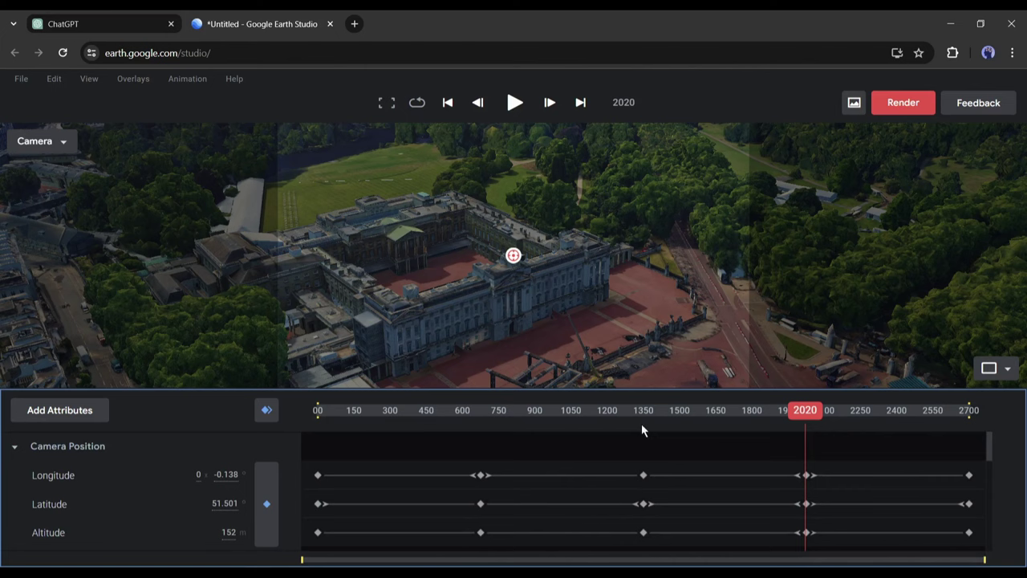
pyautogui.scroll(-5, 307, 295)
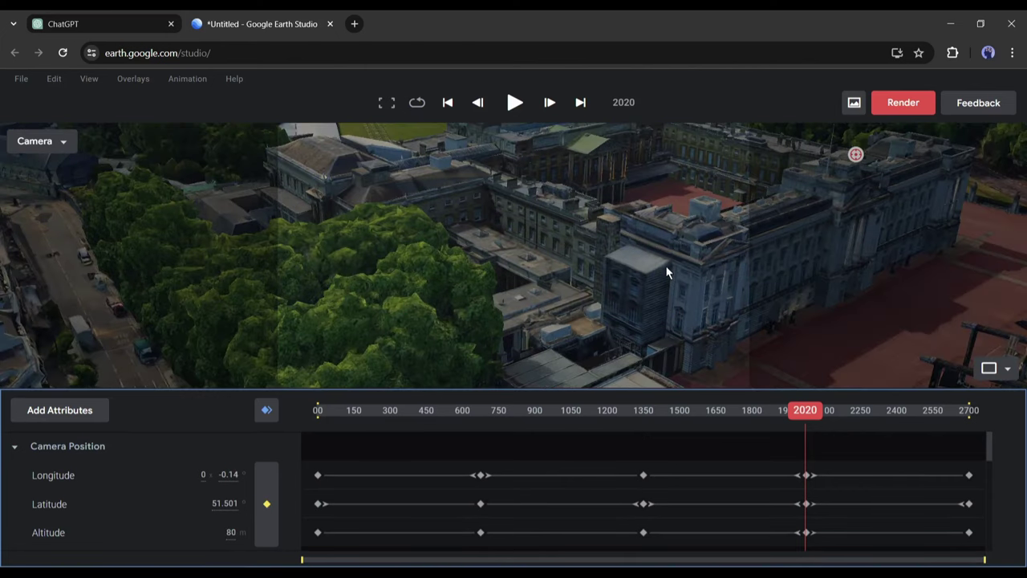
# Change the project dimensions to 1080 by 1920 in the project settings
pyautogui.click(21, 81)
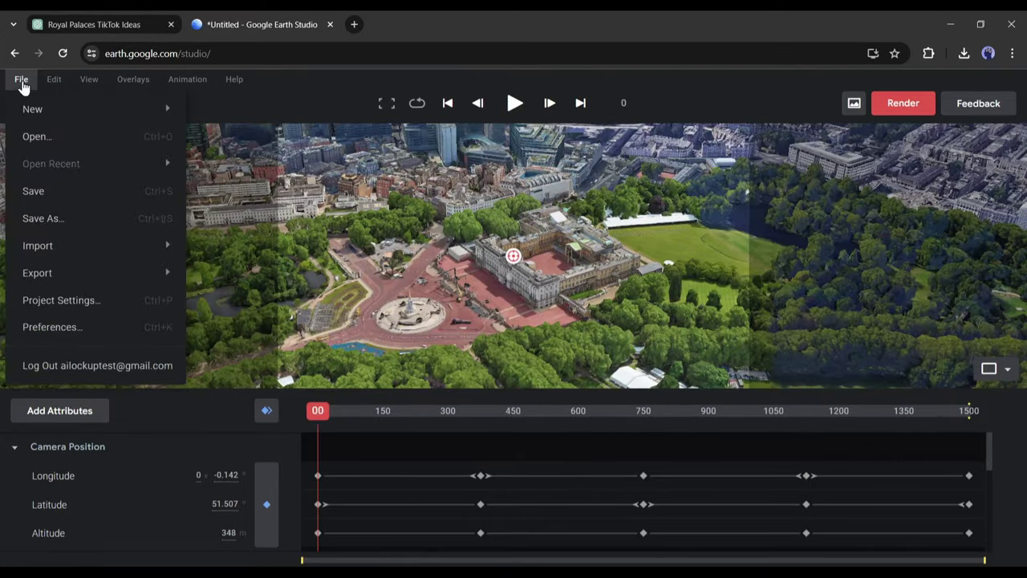
pyautogui.click(60, 300)
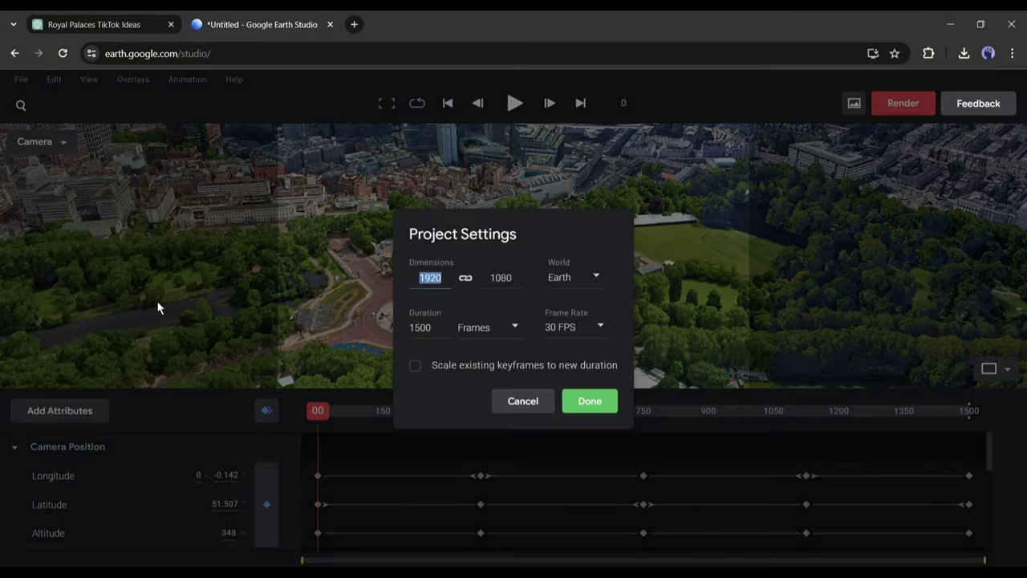
pyautogui.click(498, 278)
pyautogui.click(409, 275)
pyautogui.write('1080')
pyautogui.click(502, 277)
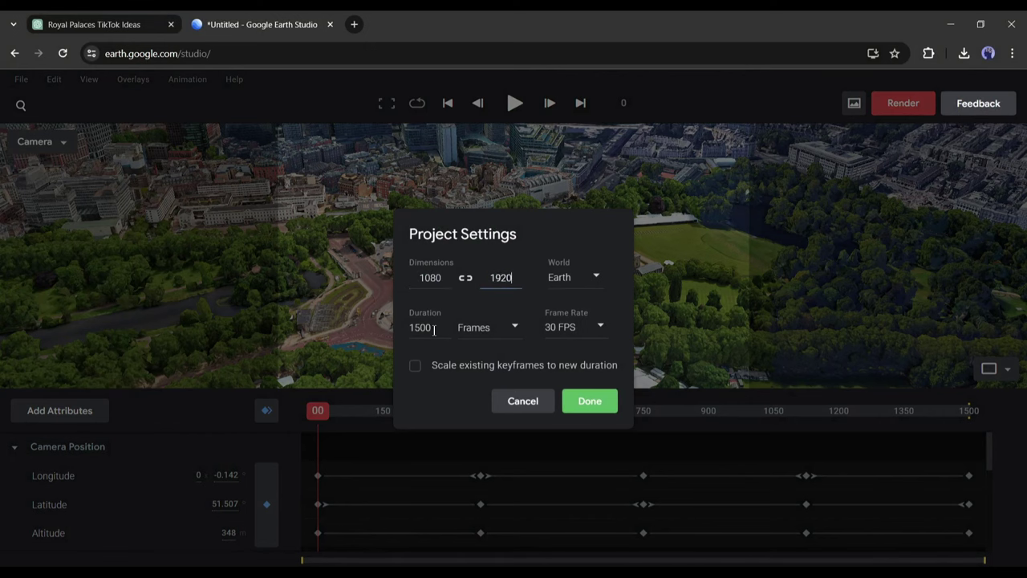
pyautogui.click(587, 403)
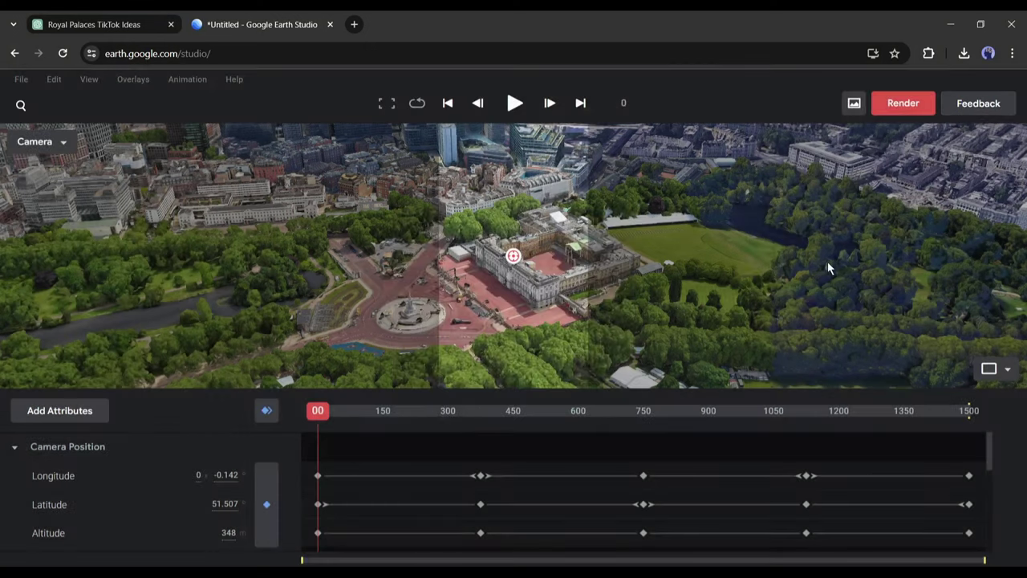
# Name the render Buckingham Palace, move the attribution lower right, and submit for cloud rendering
pyautogui.click(903, 103)
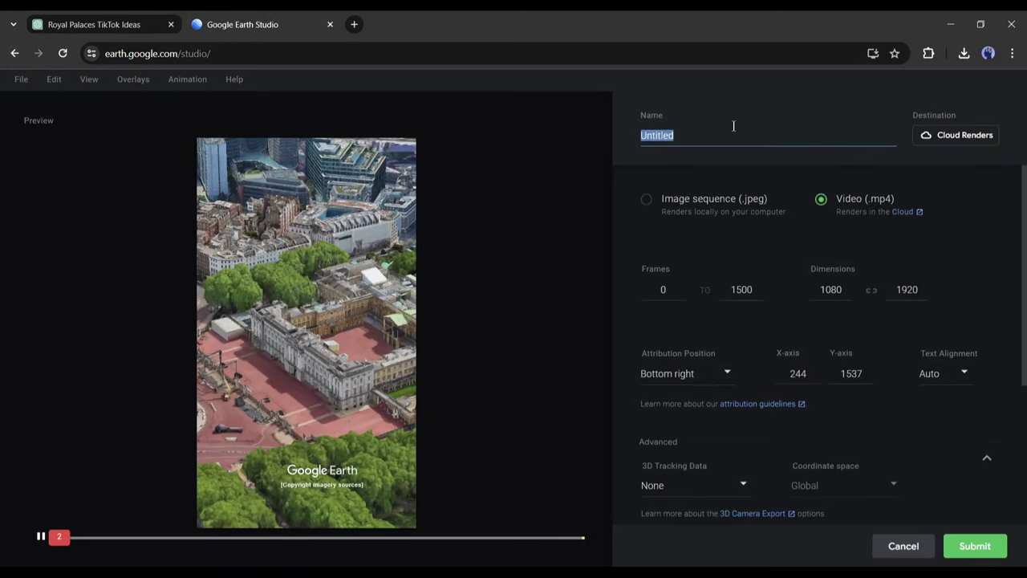
pyautogui.write('Buckingham Palace')
pyautogui.click(725, 374)
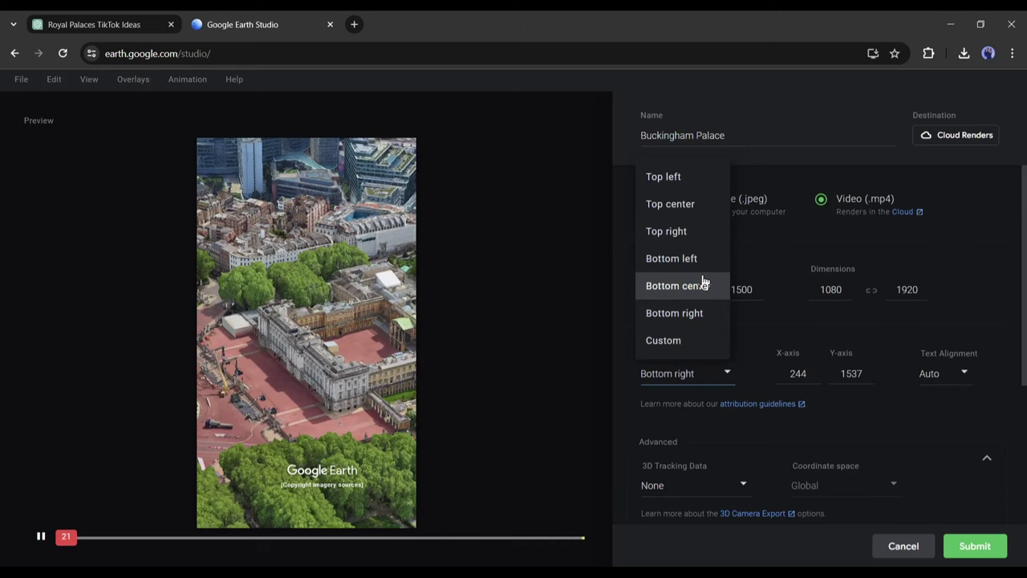
pyautogui.click(704, 293)
pyautogui.moveTo(313, 477); pyautogui.dragTo(347, 503)
pyautogui.scroll(-3, 707, 320)
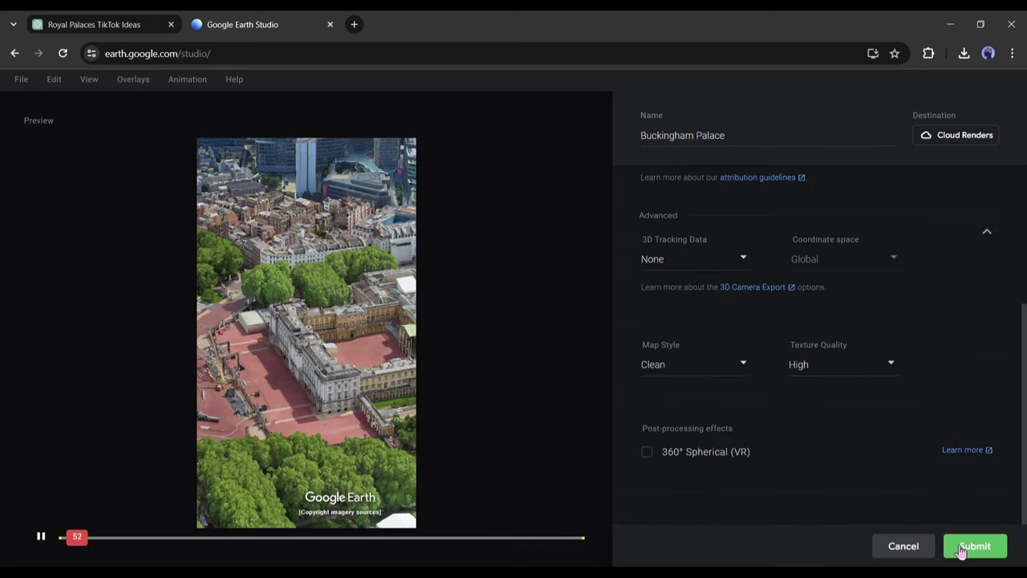
pyautogui.click(961, 546)
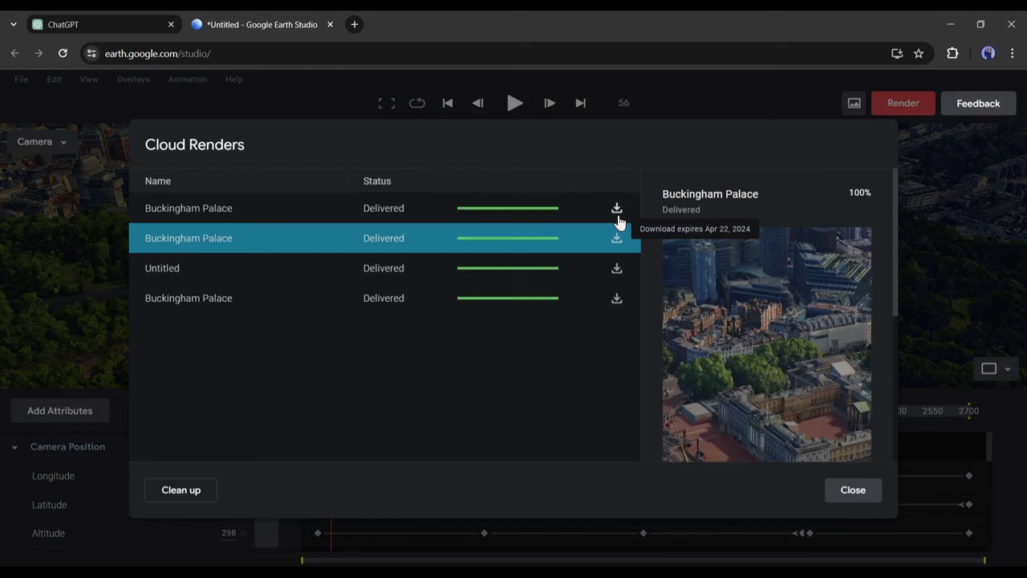
# Download the first Buckingham Palace render as an H.264 .mp4 file
pyautogui.click(615, 210)
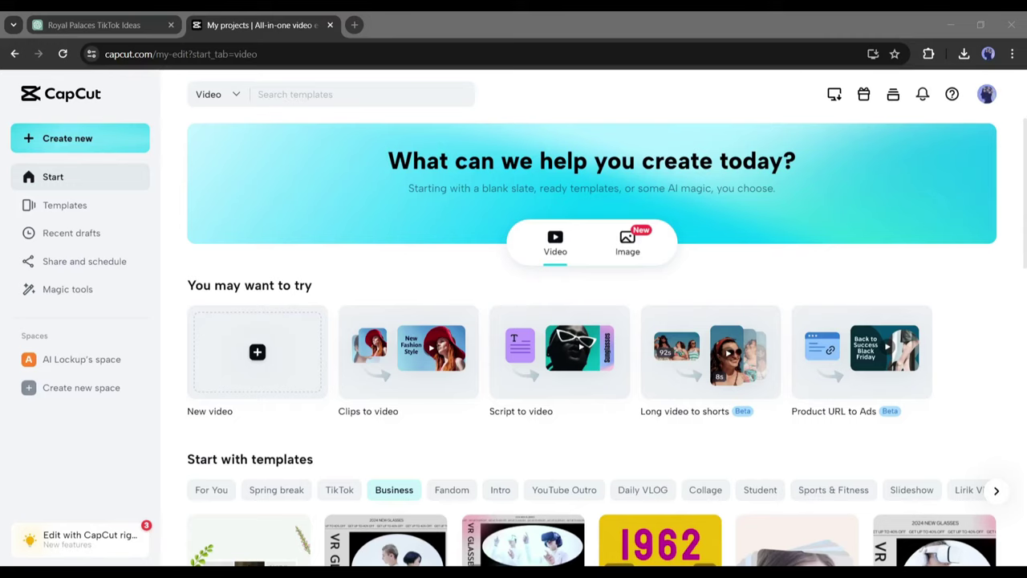
# Create a new 9:16 vertical video project in CapCut
pyautogui.scroll(-13, 451, 431)
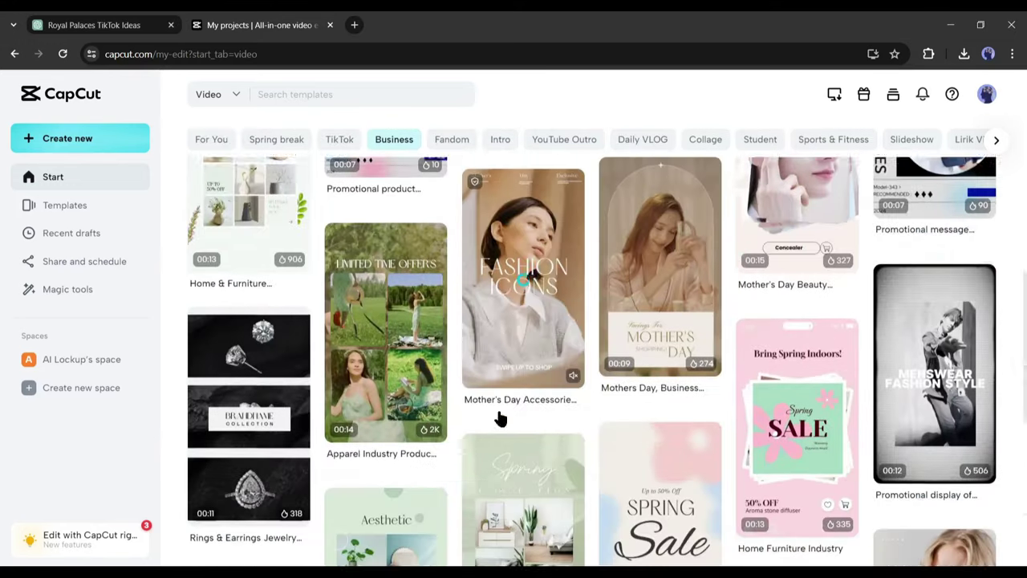
pyautogui.scroll(12, 499, 418)
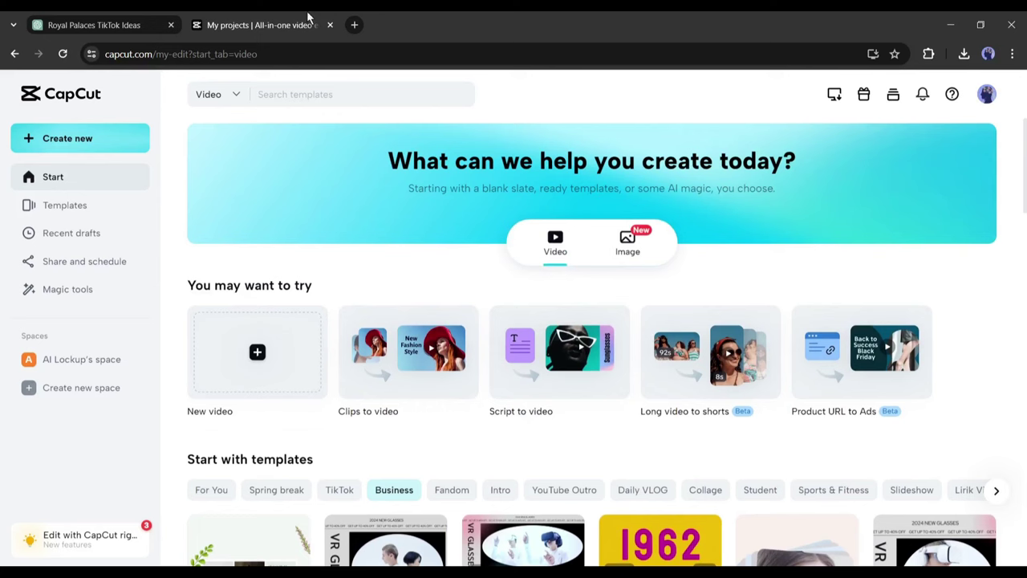
pyautogui.click(81, 144)
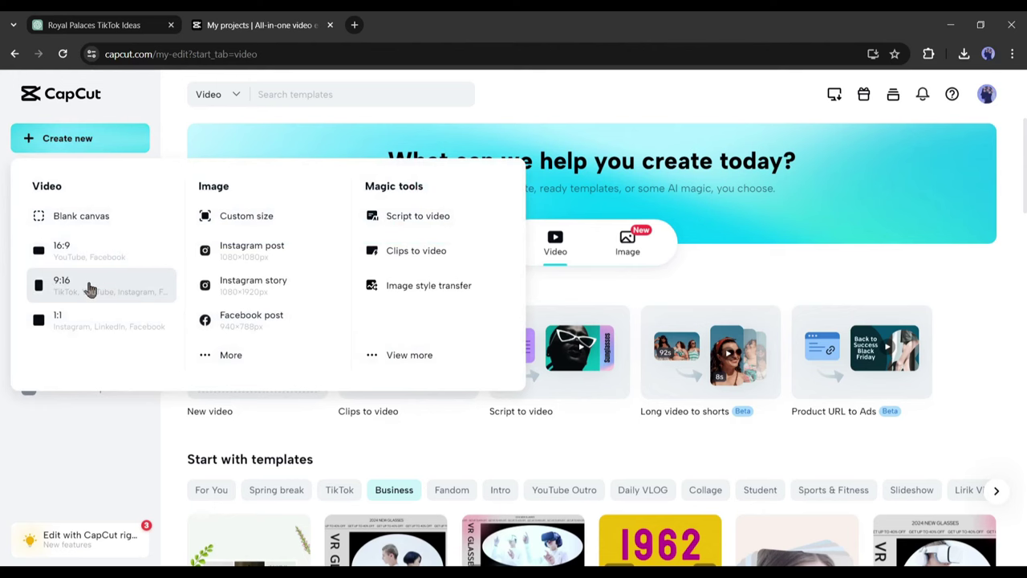
pyautogui.click(89, 289)
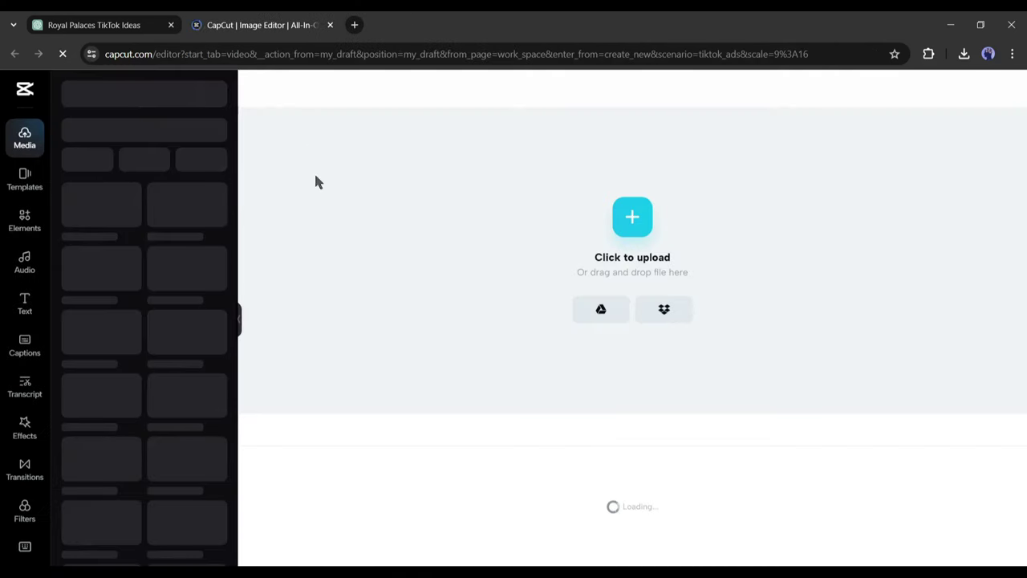
# Add Buckingham Palace (2).mp4 from browser downloads and fit the timeline to the clip
pyautogui.click(964, 54)
pyautogui.moveTo(834, 110); pyautogui.dragTo(682, 204)
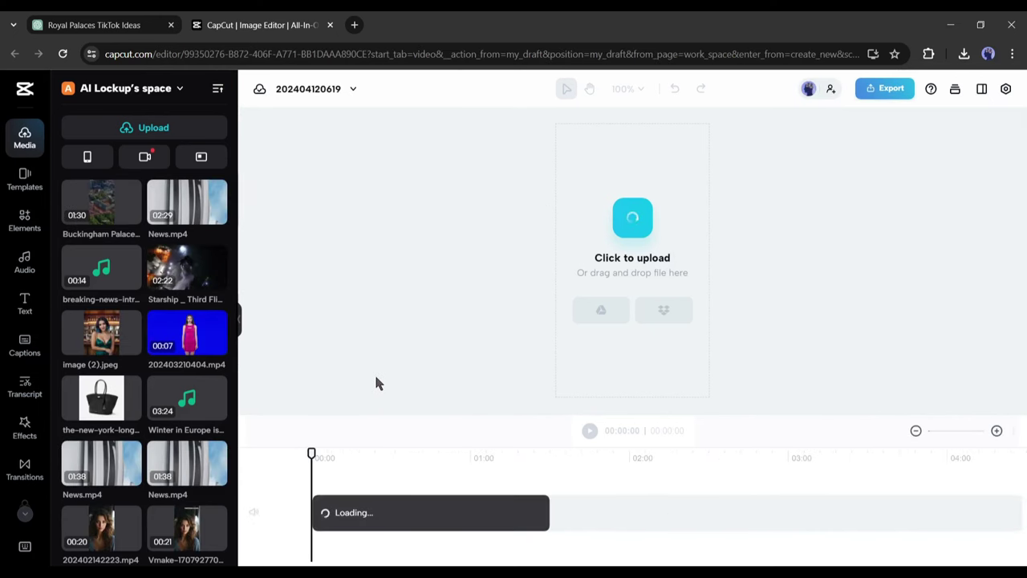
pyautogui.click(954, 430)
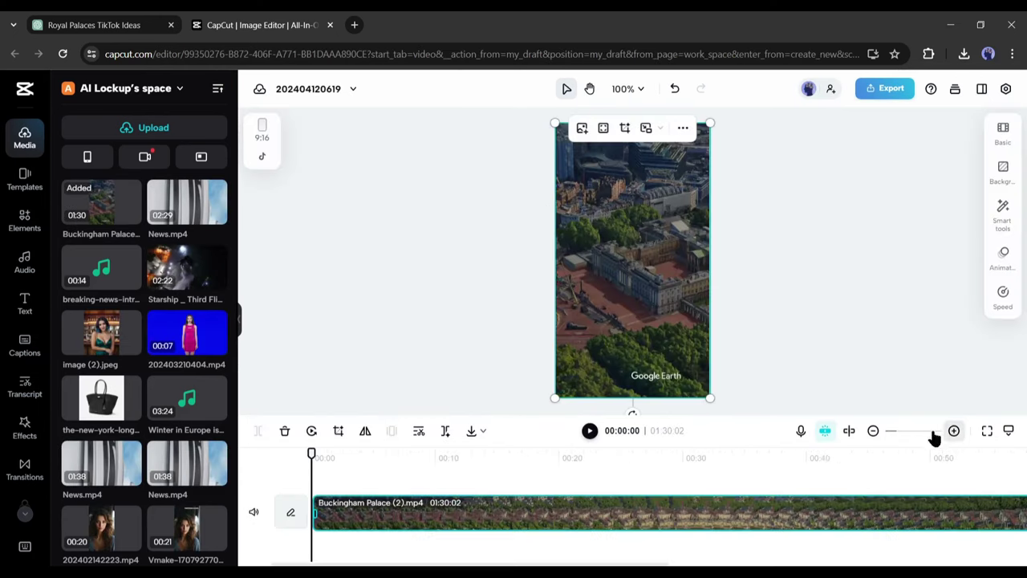
# Open the full AI Characters list under Elements and browse the available avatars
pyautogui.click(23, 224)
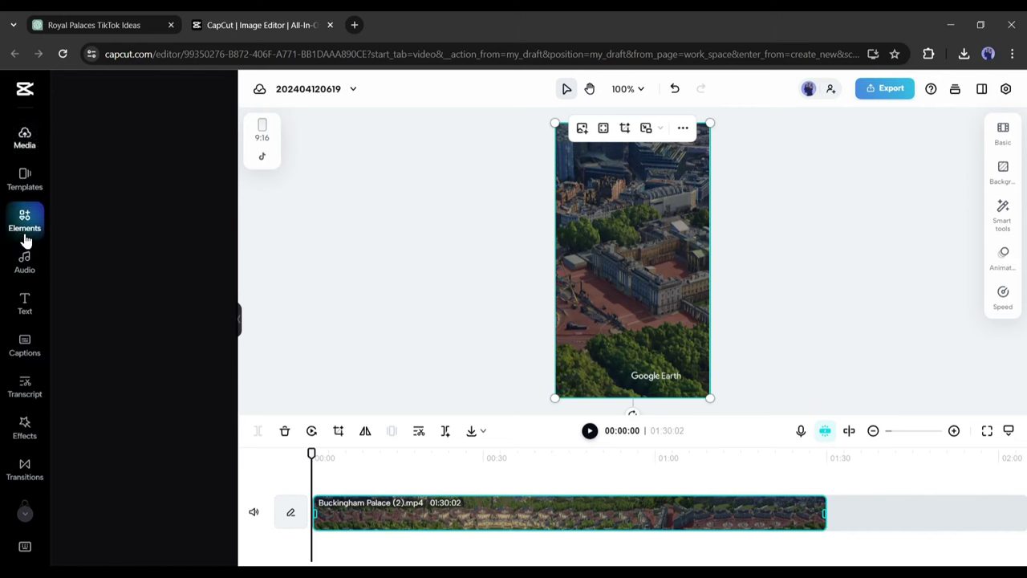
pyautogui.scroll(-3, 139, 268)
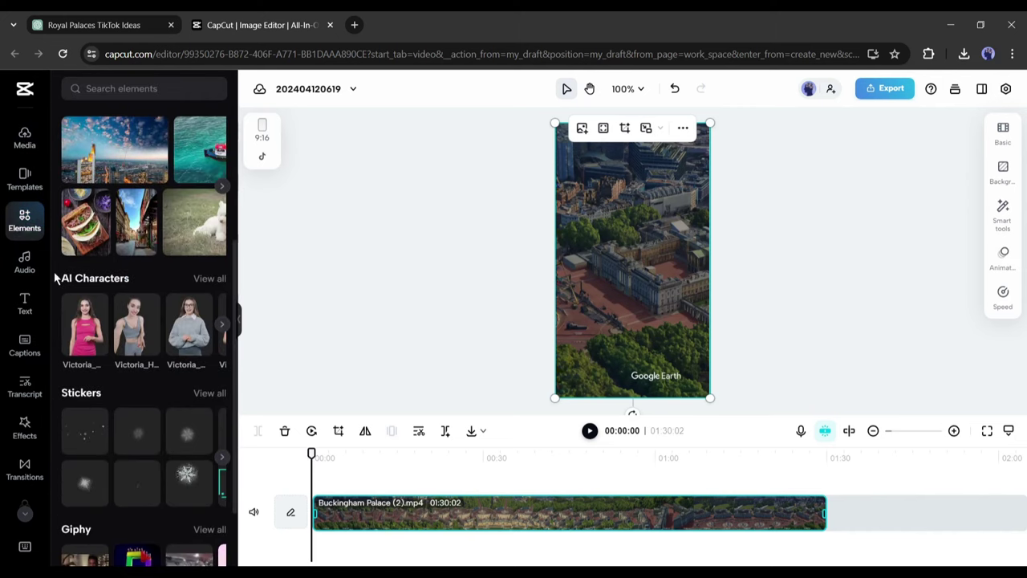
pyautogui.click(210, 279)
pyautogui.scroll(-3, 201, 313)
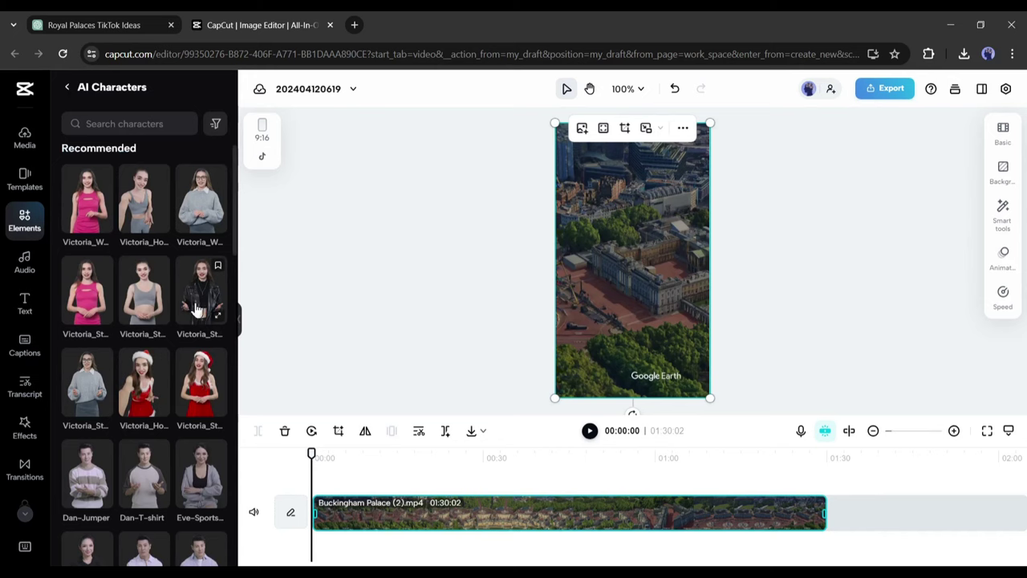
pyautogui.scroll(-1, 187, 335)
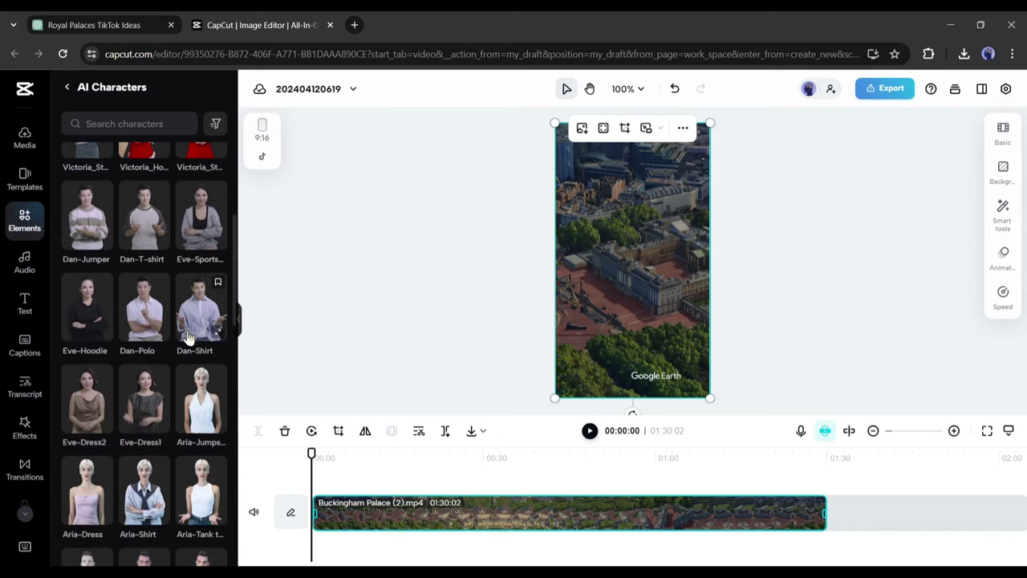
pyautogui.scroll(-5, 187, 335)
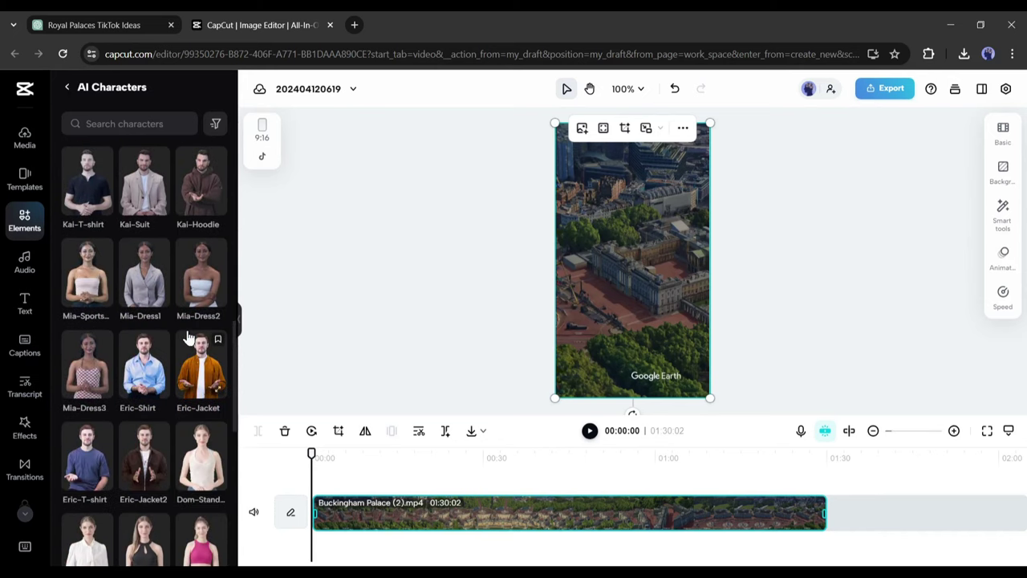
pyautogui.scroll(-4, 187, 335)
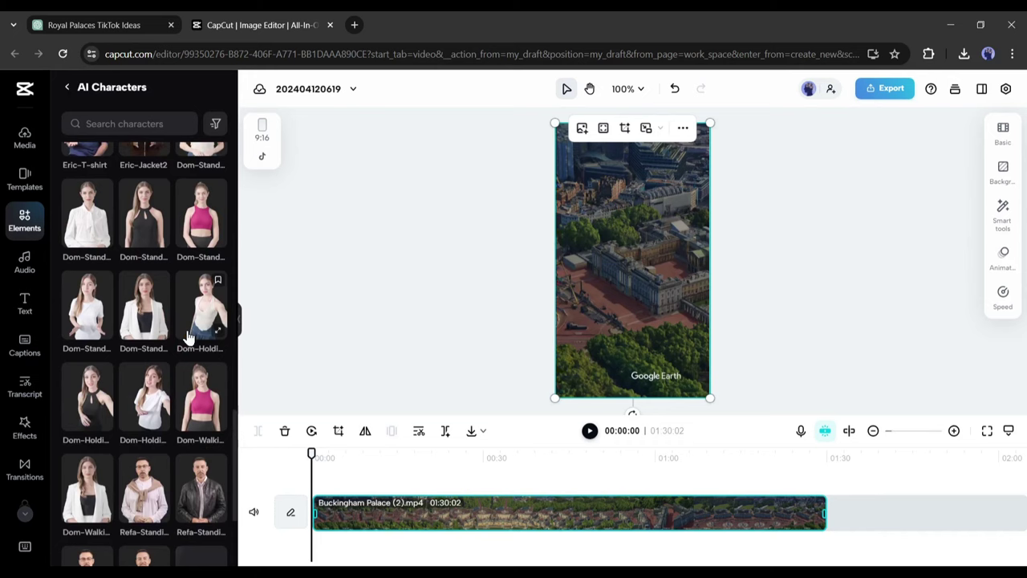
pyautogui.scroll(9, 187, 336)
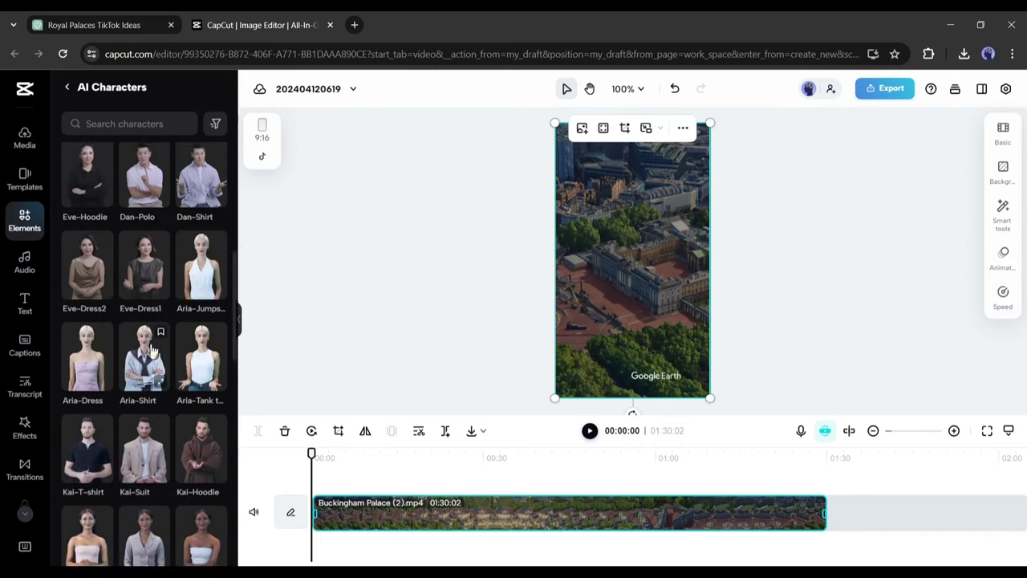
pyautogui.scroll(8, 150, 351)
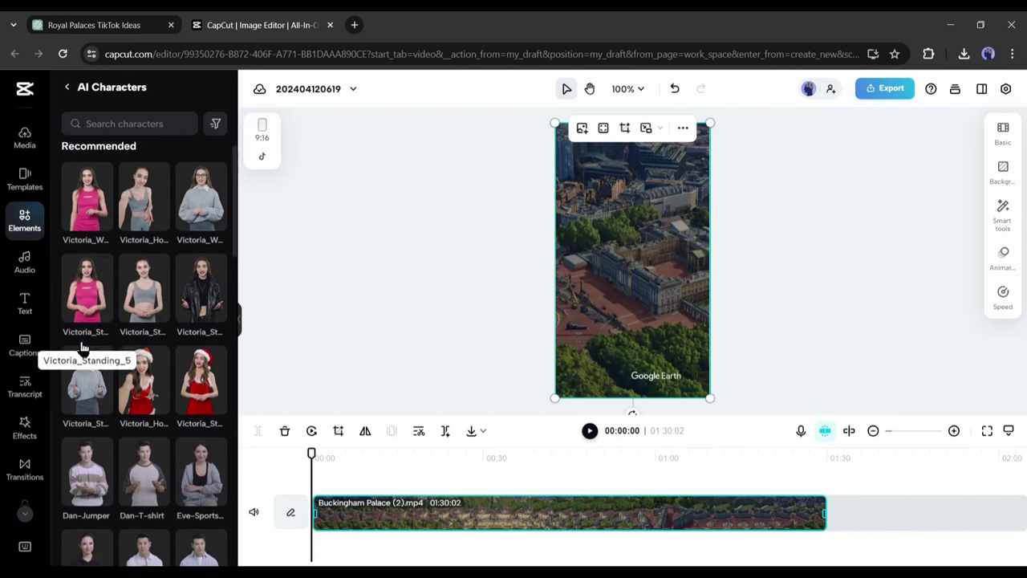
pyautogui.scroll(-1, 81, 345)
# Add the leather-jacket Victoria character and drag her lower in the frame
pyautogui.click(200, 252)
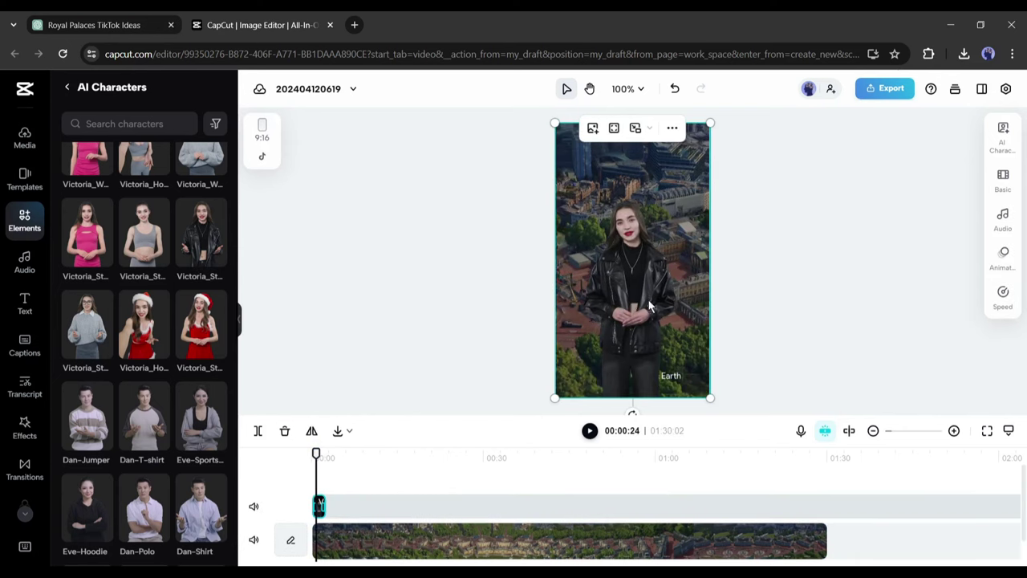
pyautogui.moveTo(601, 339); pyautogui.dragTo(664, 277)
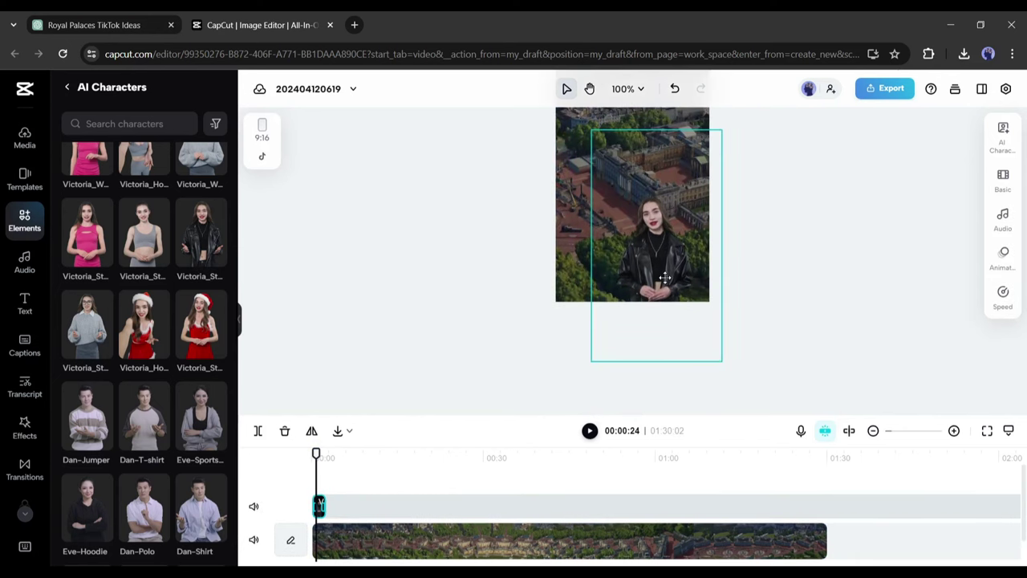
pyautogui.click(774, 279)
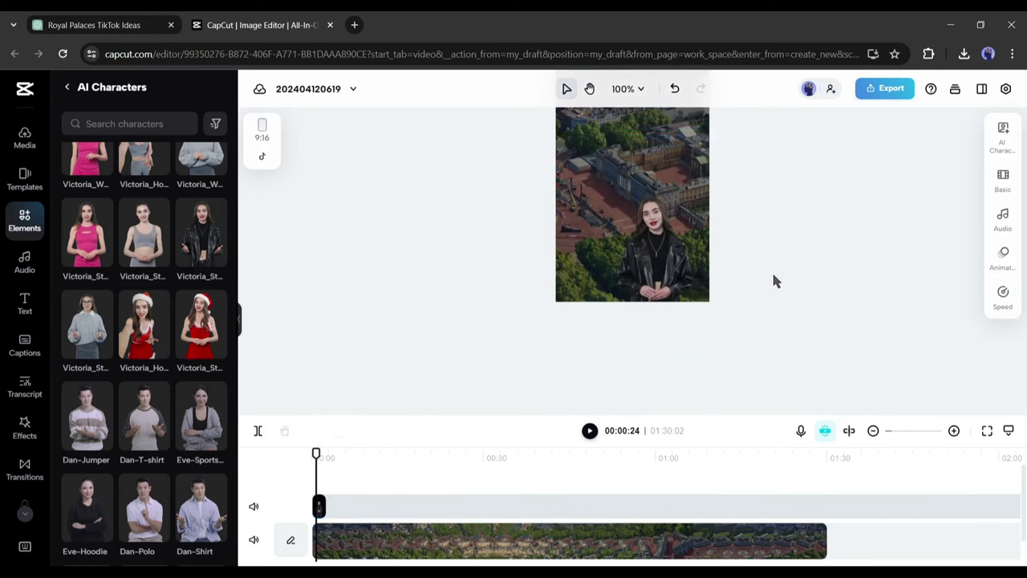
# In the Victoria avatar's settings, try Circle framing, then return to Full body
pyautogui.click(321, 507)
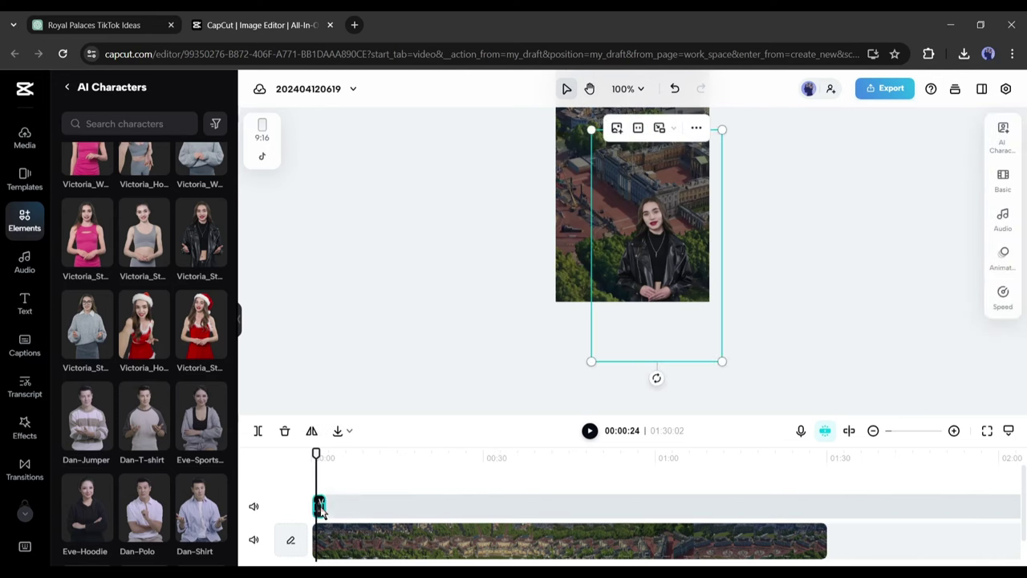
pyautogui.click(1006, 134)
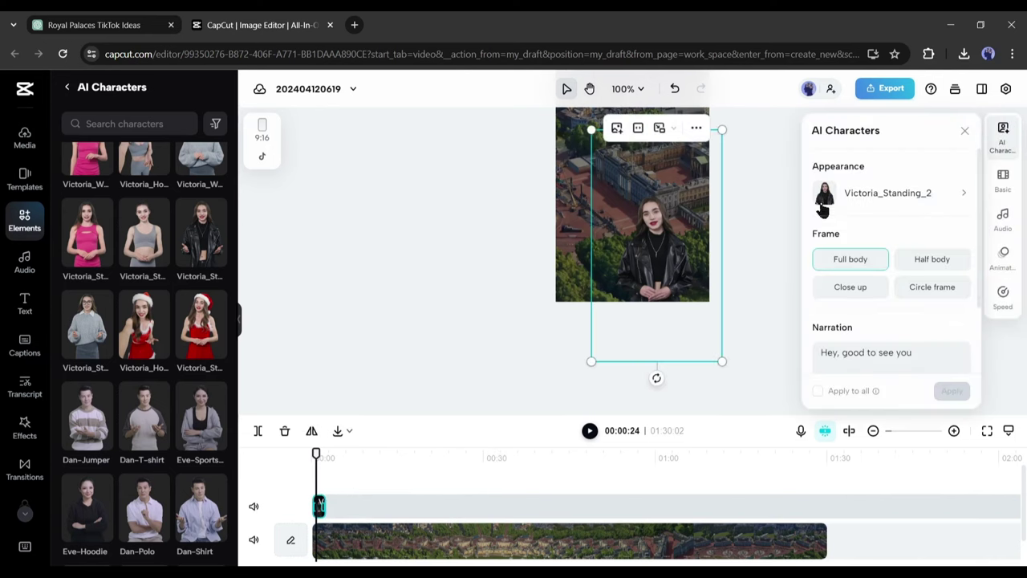
pyautogui.click(937, 201)
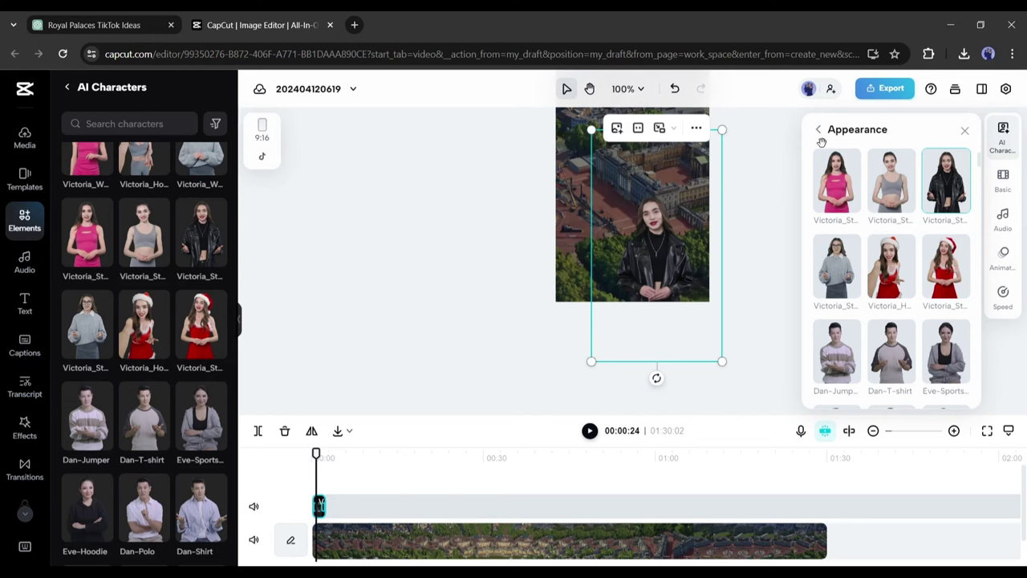
pyautogui.click(819, 131)
pyautogui.click(926, 266)
pyautogui.click(932, 286)
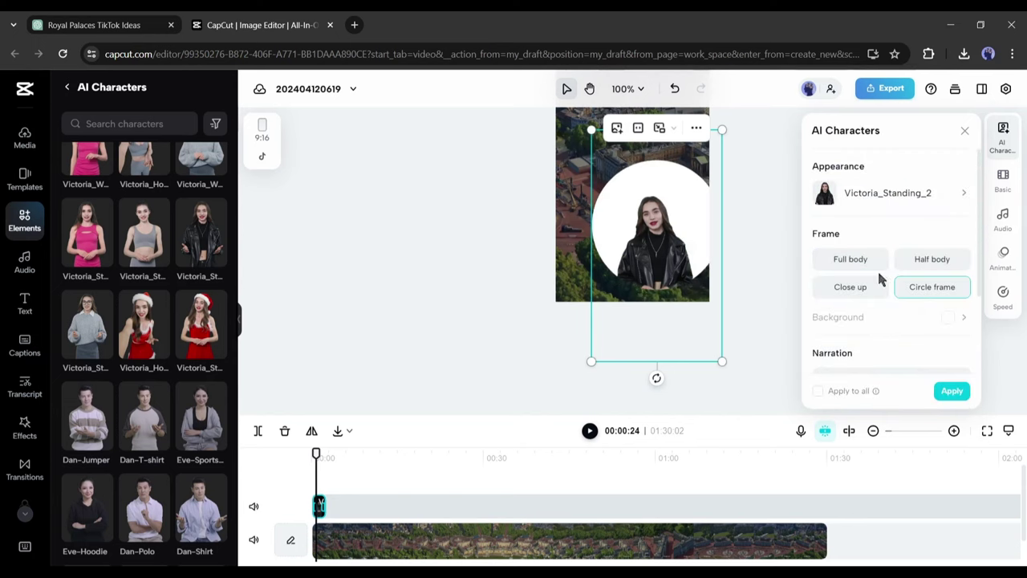
pyautogui.click(879, 264)
# Copy the script's first three paragraphs from ChatGPT and select the existing narration text
pyautogui.scroll(-2, 906, 345)
pyautogui.doubleClick(903, 287)
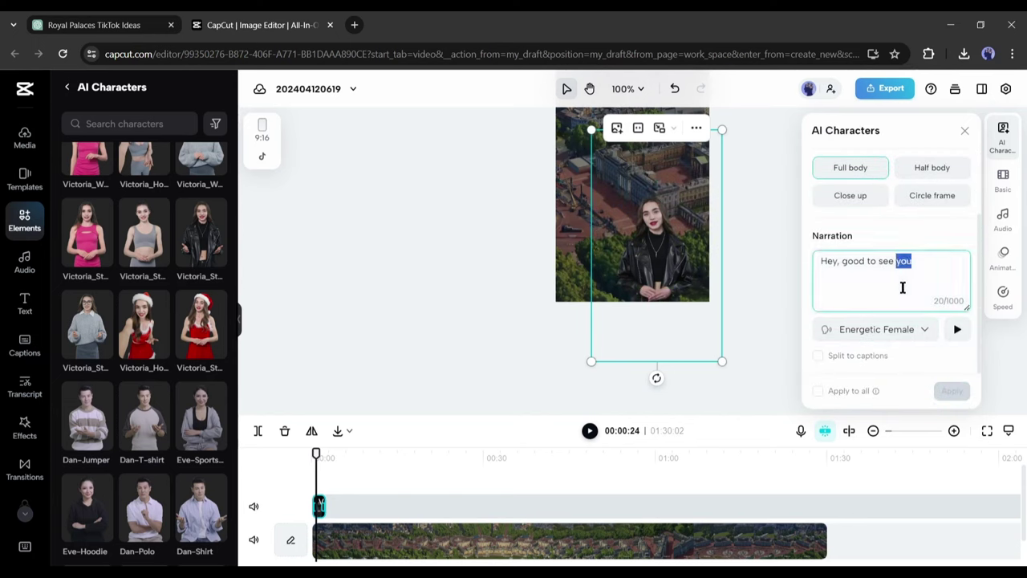
pyautogui.tripleClick(902, 287)
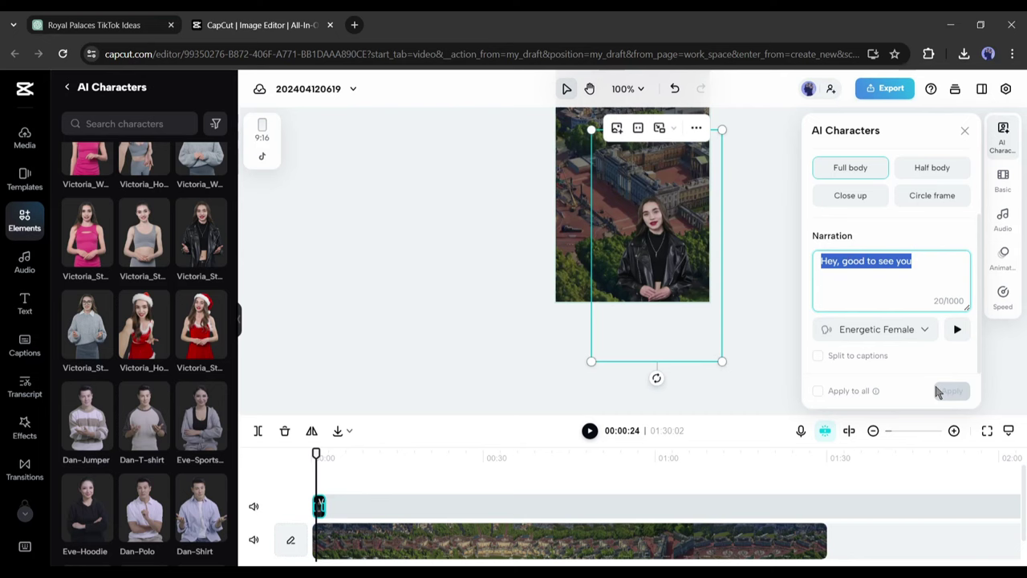
pyautogui.click(936, 303)
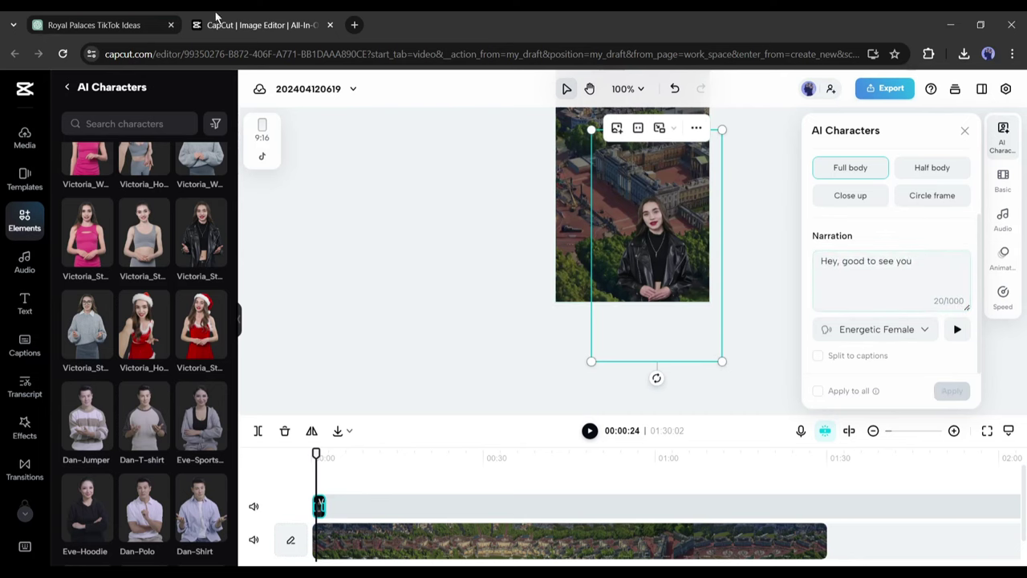
pyautogui.click(122, 19)
pyautogui.moveTo(295, 175); pyautogui.dragTo(658, 327)
pyautogui.hotkey('ctrl', 'c')
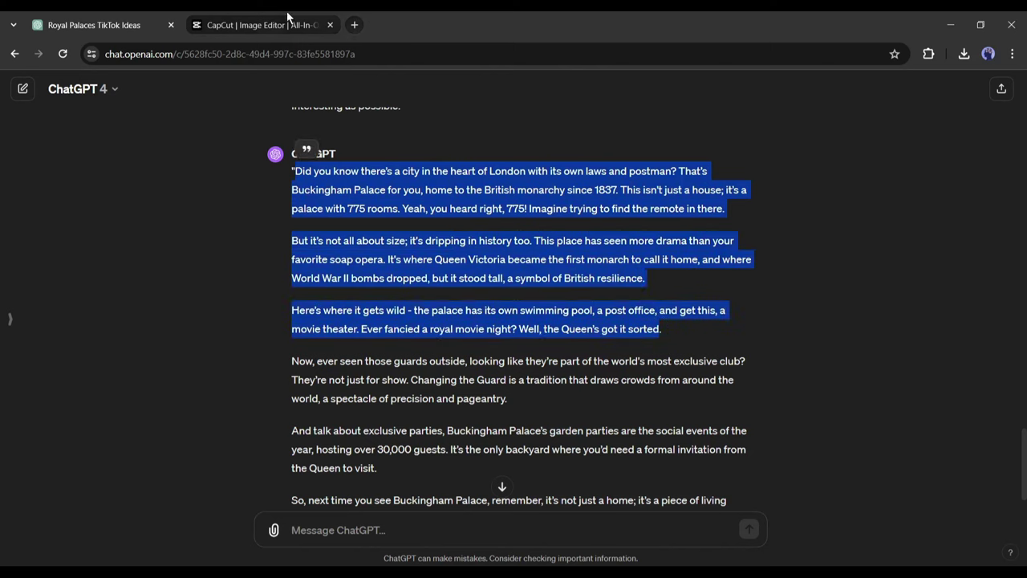
pyautogui.click(255, 25)
pyautogui.click(813, 269)
pyautogui.hotkey('ctrl', 'a')
# Paste the three paragraphs as narration and apply the Hopful Female voice
pyautogui.hotkey('ctrl', 'v')
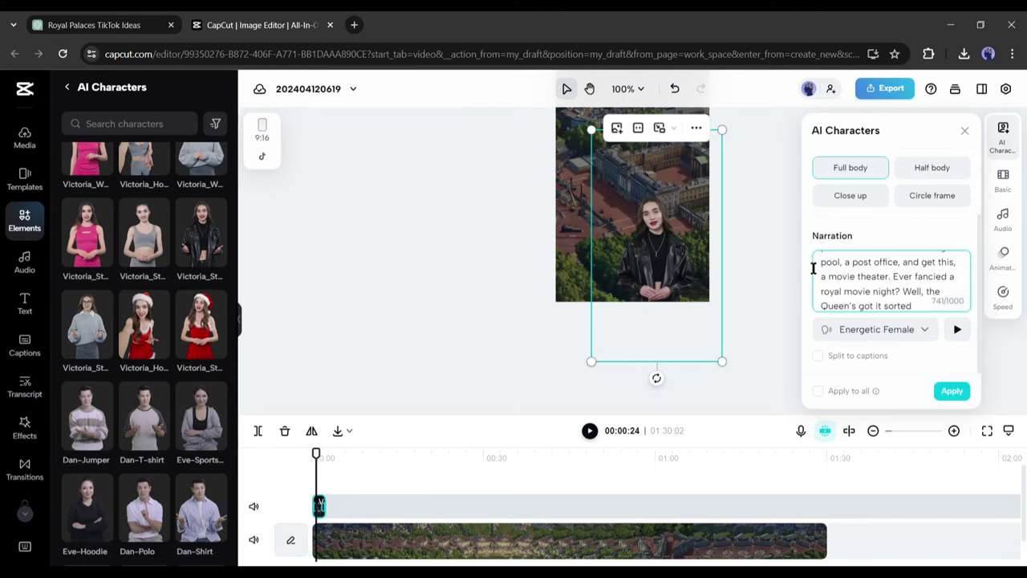
pyautogui.click(887, 333)
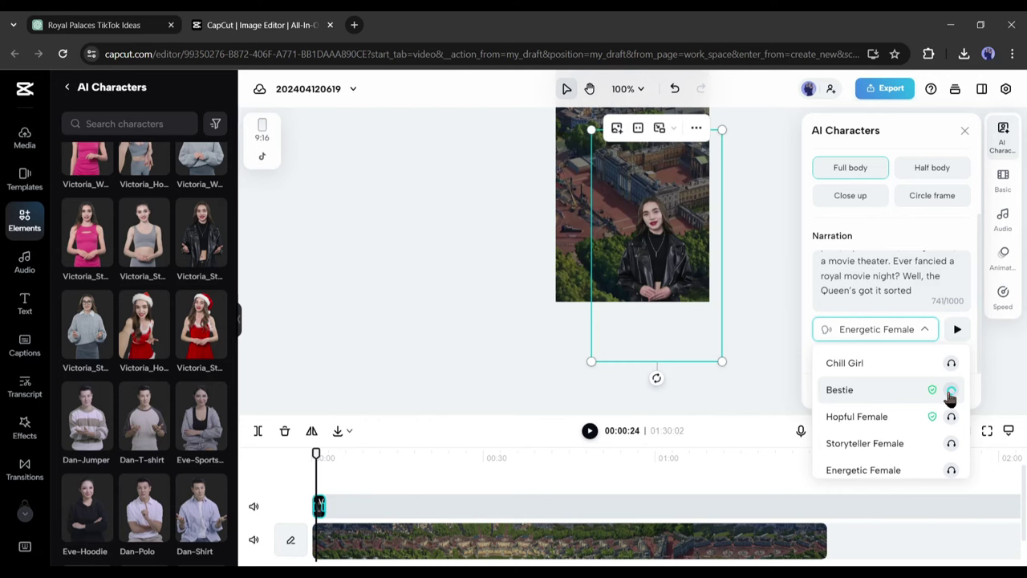
pyautogui.click(884, 416)
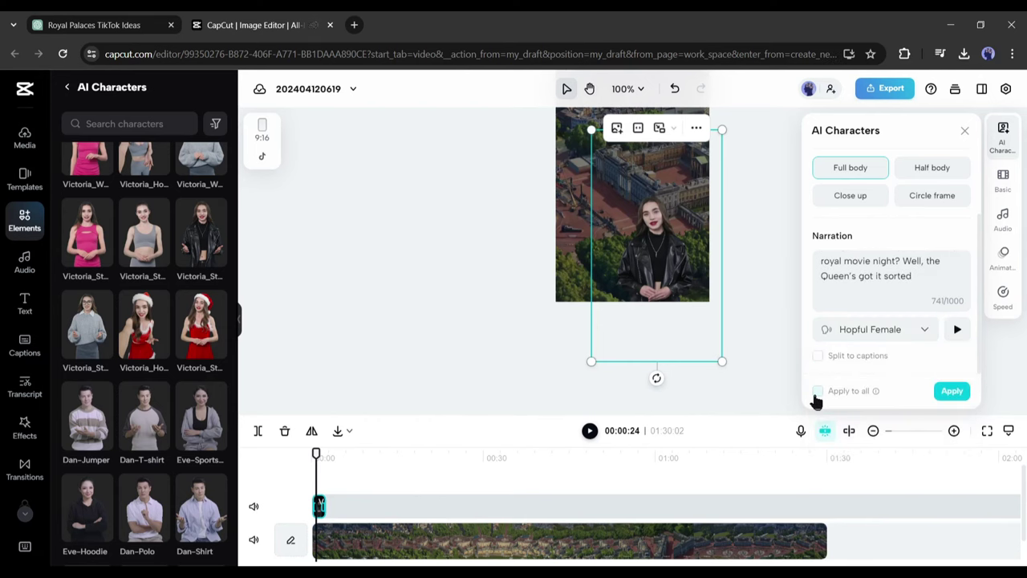
pyautogui.click(952, 390)
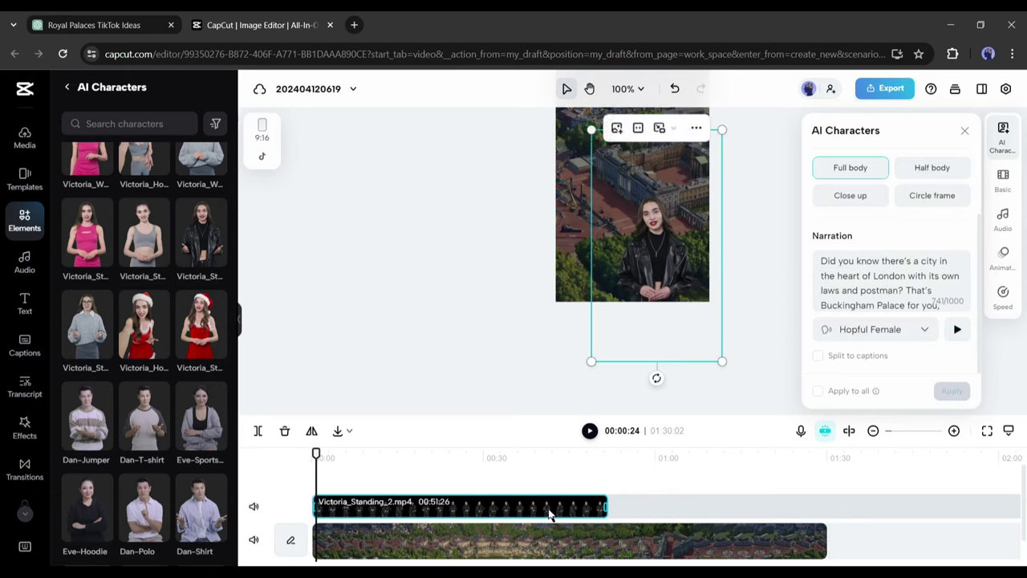
# Duplicate the Victoria clip at 00:58 and give the copy the script's last two paragraphs
pyautogui.click(643, 454)
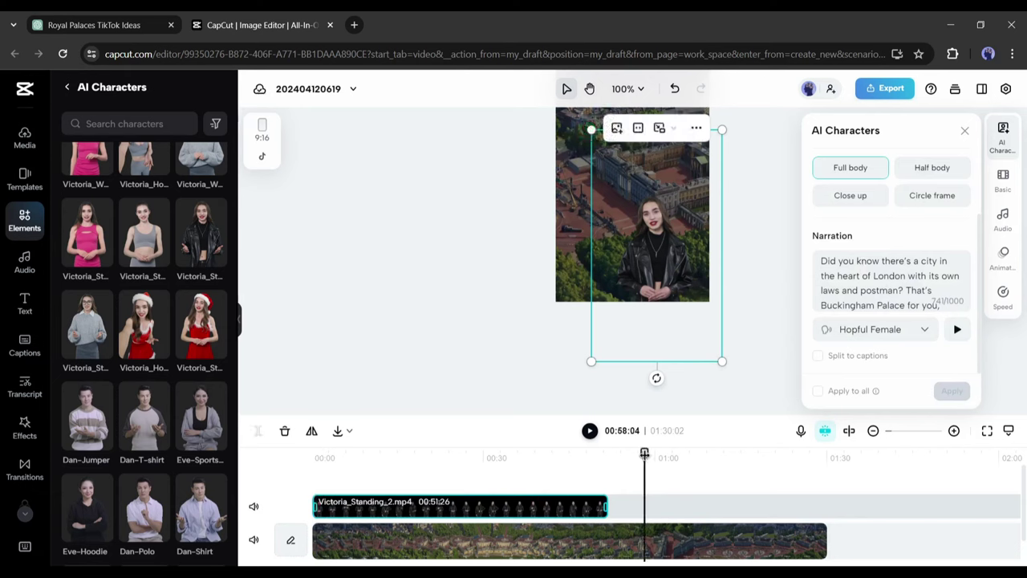
pyautogui.hotkey('ctrl', 'v')
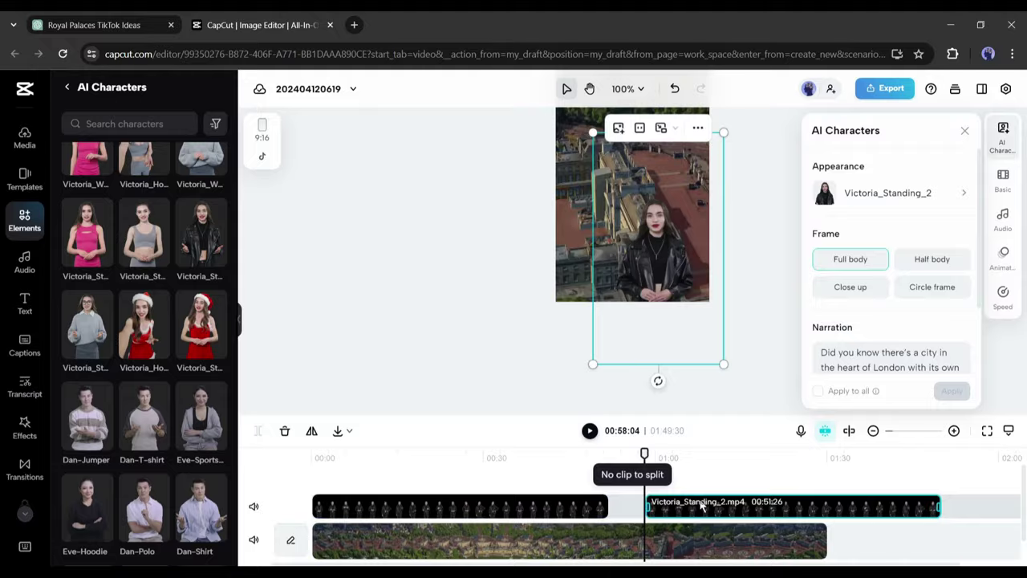
pyautogui.moveTo(672, 497); pyautogui.dragTo(631, 497)
pyautogui.hotkey('ctrl', 'pageup')
pyautogui.moveTo(290, 425); pyautogui.dragTo(715, 452)
pyautogui.hotkey('ctrl', 'c')
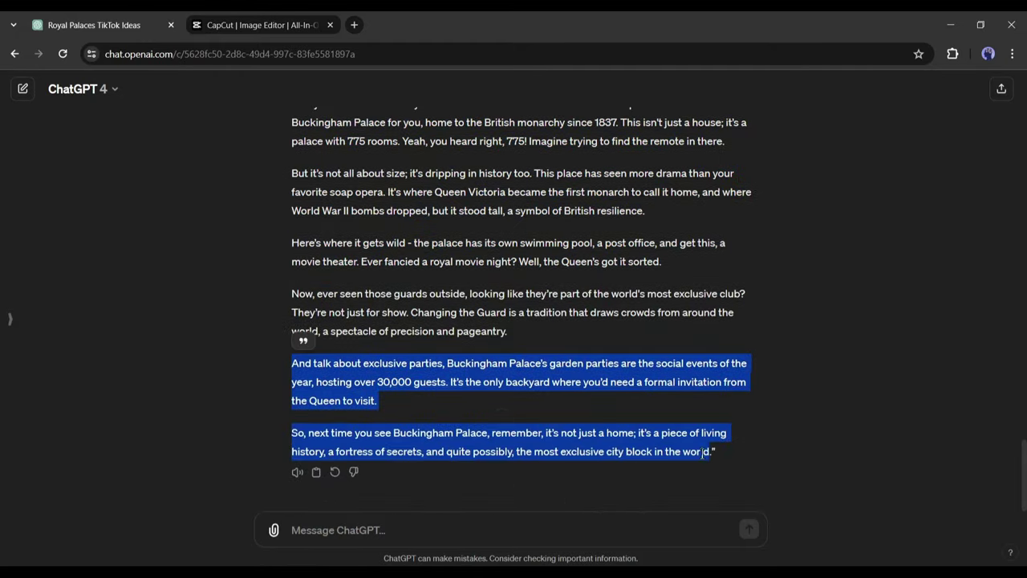
pyautogui.hotkey('ctrl', 'pagedown')
pyautogui.click(866, 351)
pyautogui.hotkey('ctrl', 'a')
pyautogui.hotkey('ctrl', 'v')
pyautogui.click(951, 391)
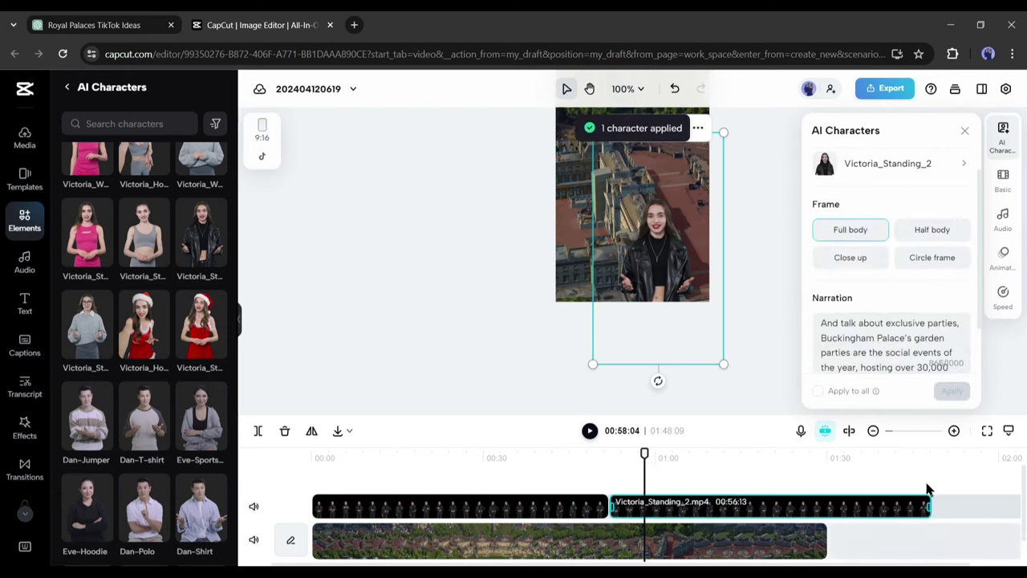
# Set the Buckingham Palace clip's speed to 0.8x, then select the first avatar clip
pyautogui.click(824, 541)
pyautogui.click(1003, 295)
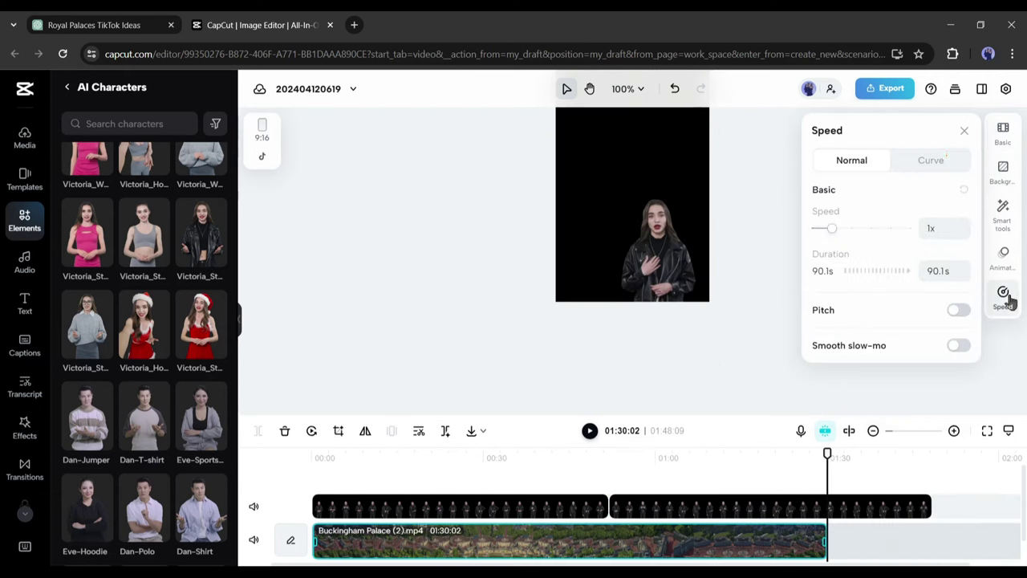
pyautogui.moveTo(831, 229); pyautogui.dragTo(831, 230)
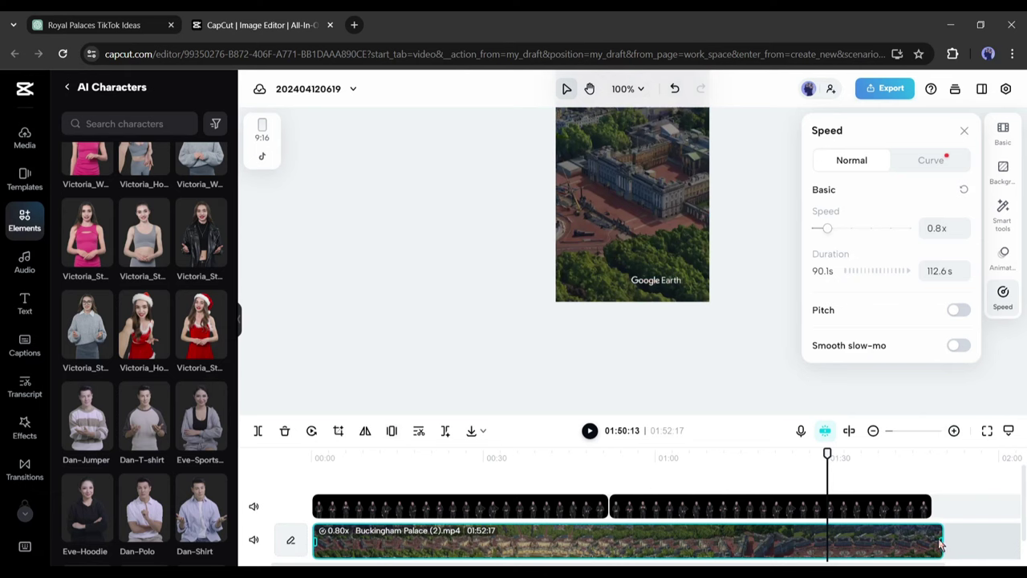
pyautogui.moveTo(839, 454); pyautogui.dragTo(380, 453)
pyautogui.click(337, 505)
# Split off a short piece of the first Victoria clip near 20 s and scale it to 1%
pyautogui.hotkey('ctrl', 'b')
pyautogui.click(430, 506)
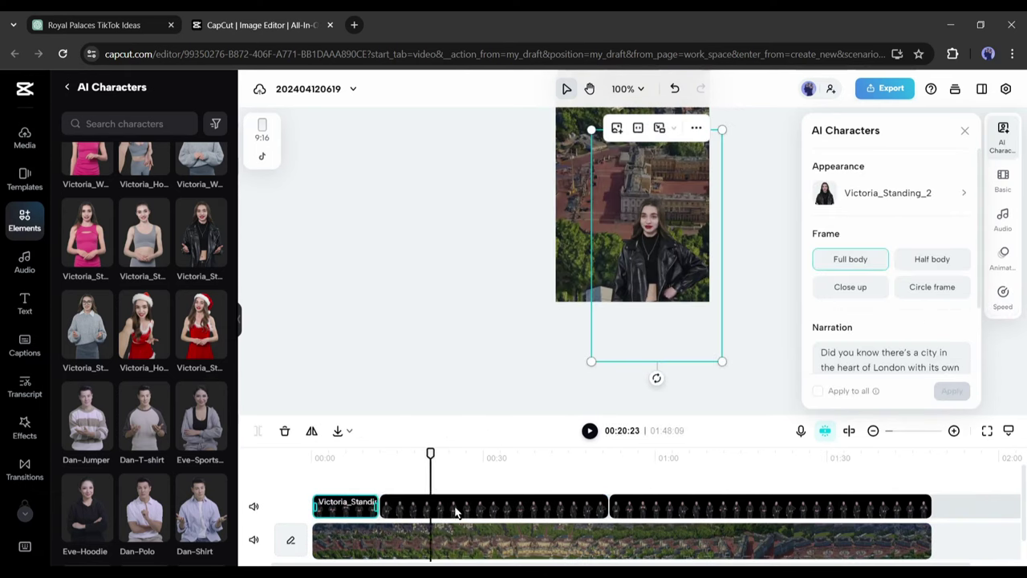
pyautogui.click(258, 432)
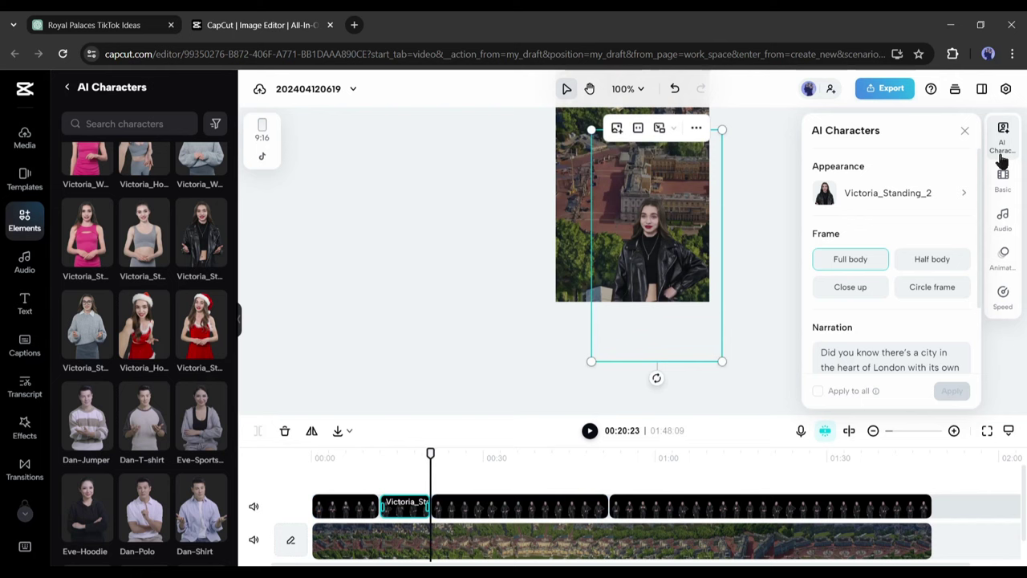
pyautogui.click(1003, 179)
pyautogui.scroll(-1, 899, 291)
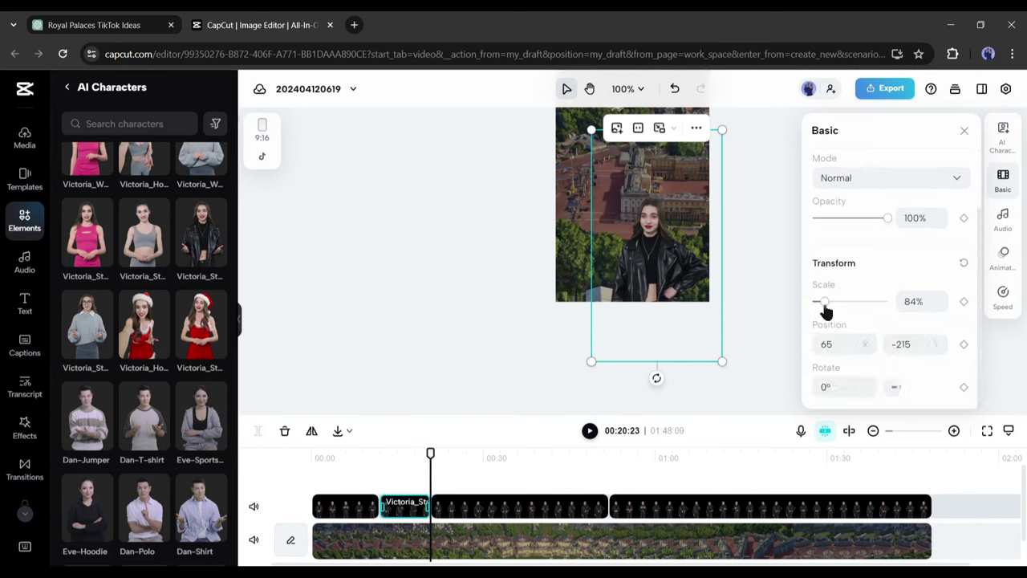
pyautogui.moveTo(826, 311); pyautogui.dragTo(812, 311)
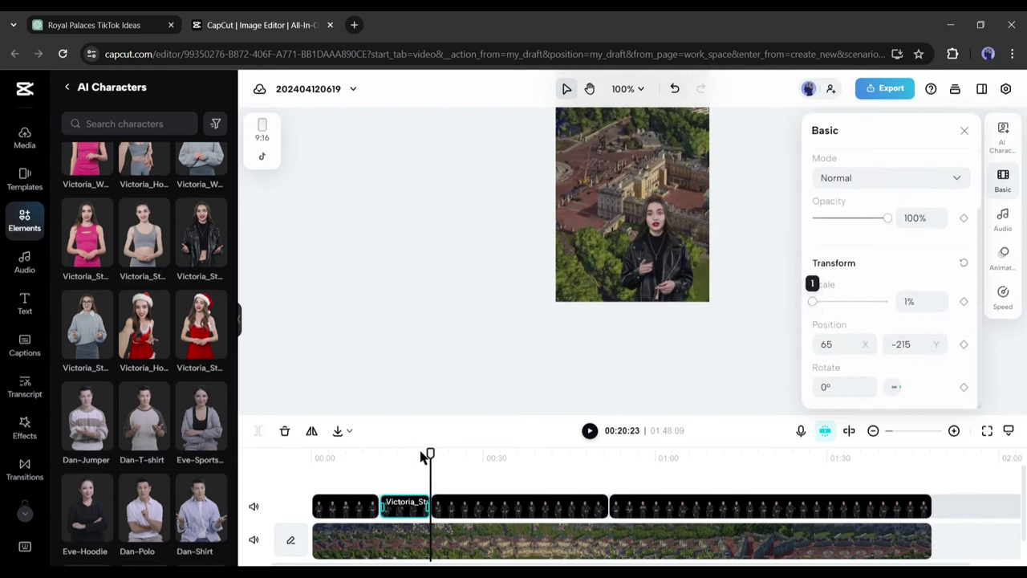
pyautogui.moveTo(429, 454); pyautogui.dragTo(417, 454)
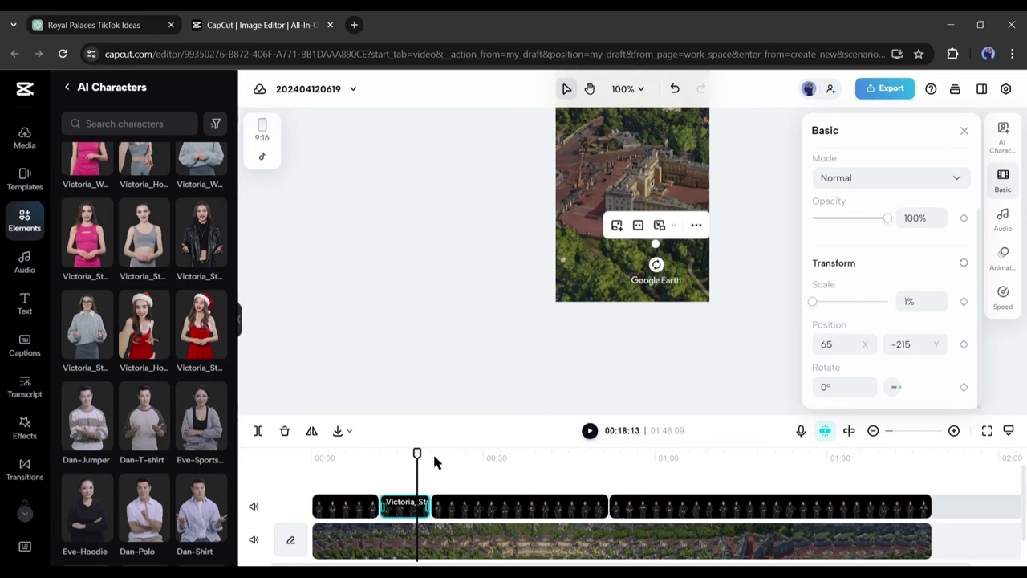
# Generate auto captions for the narration with English (US) as the spoken language
pyautogui.click(454, 456)
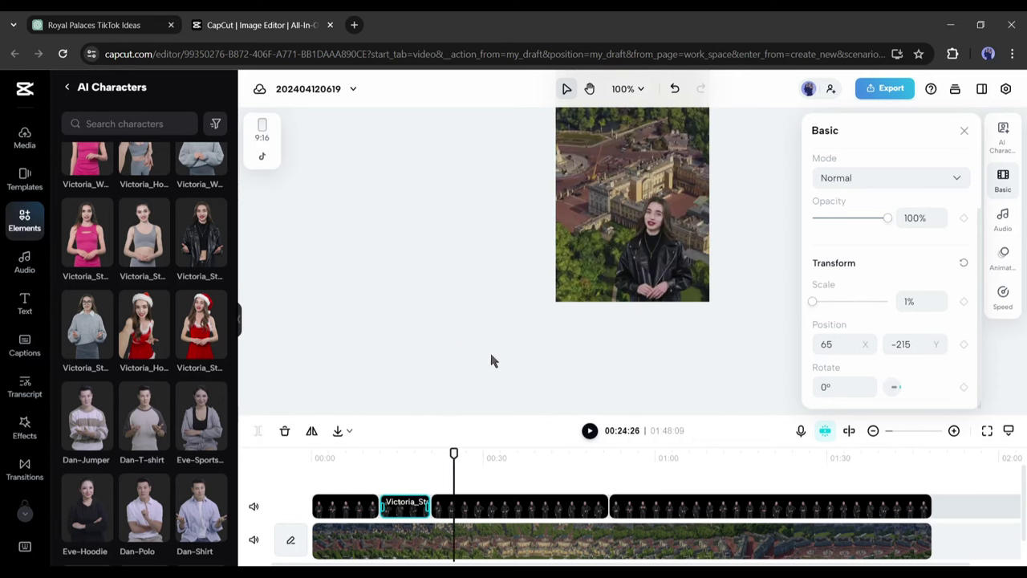
pyautogui.click(24, 345)
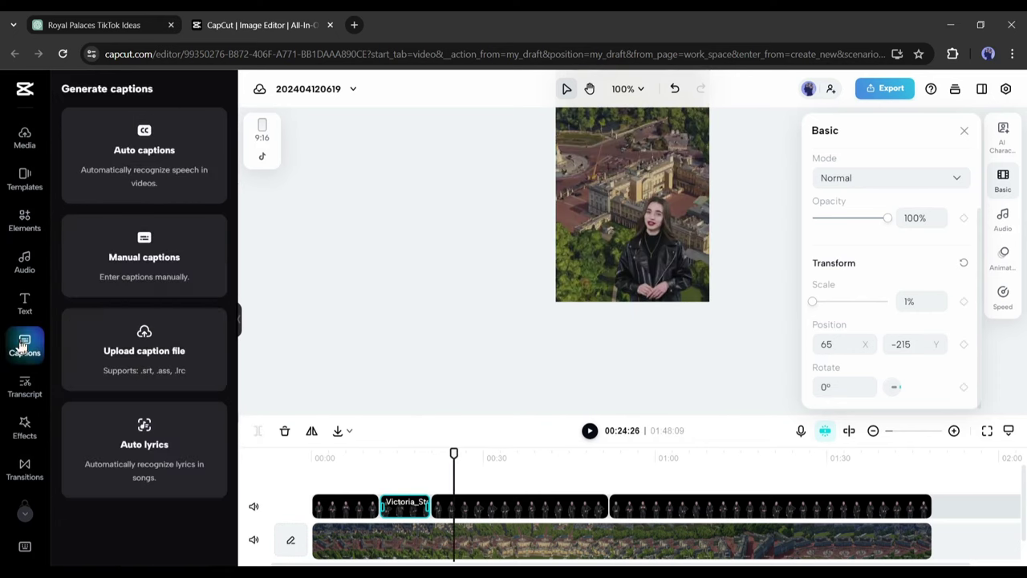
pyautogui.click(143, 152)
pyautogui.click(166, 255)
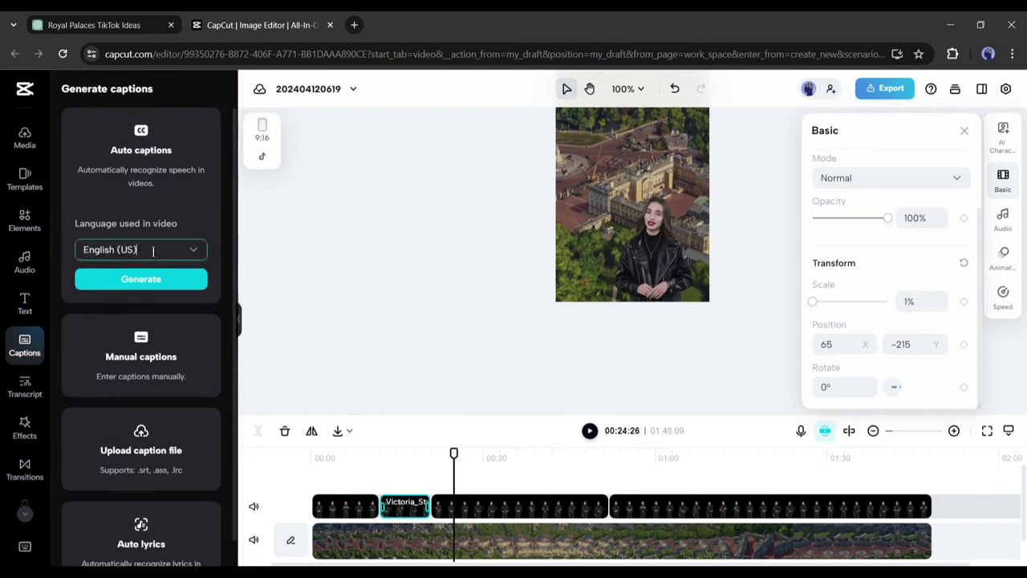
pyautogui.click(195, 229)
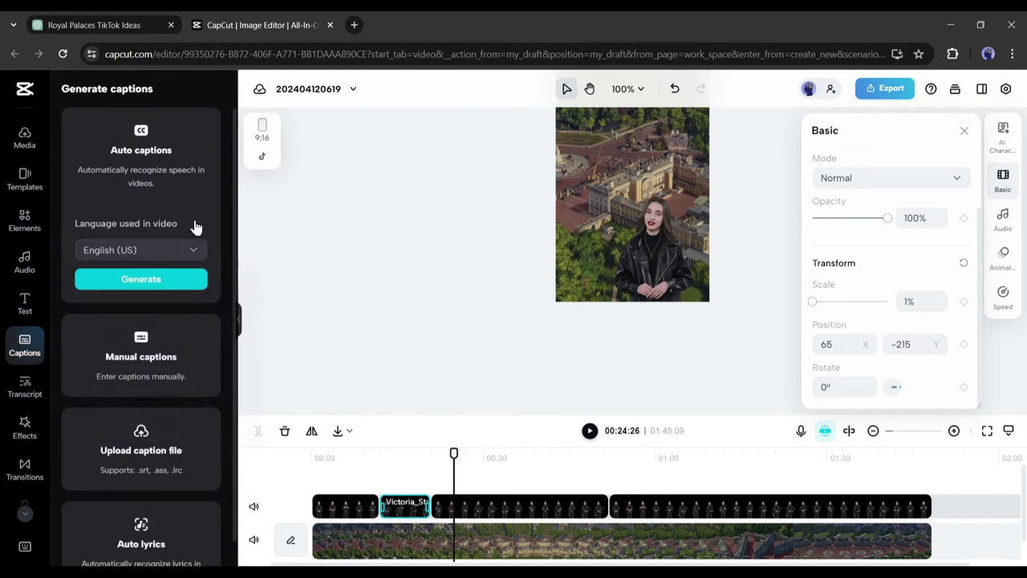
pyautogui.click(160, 276)
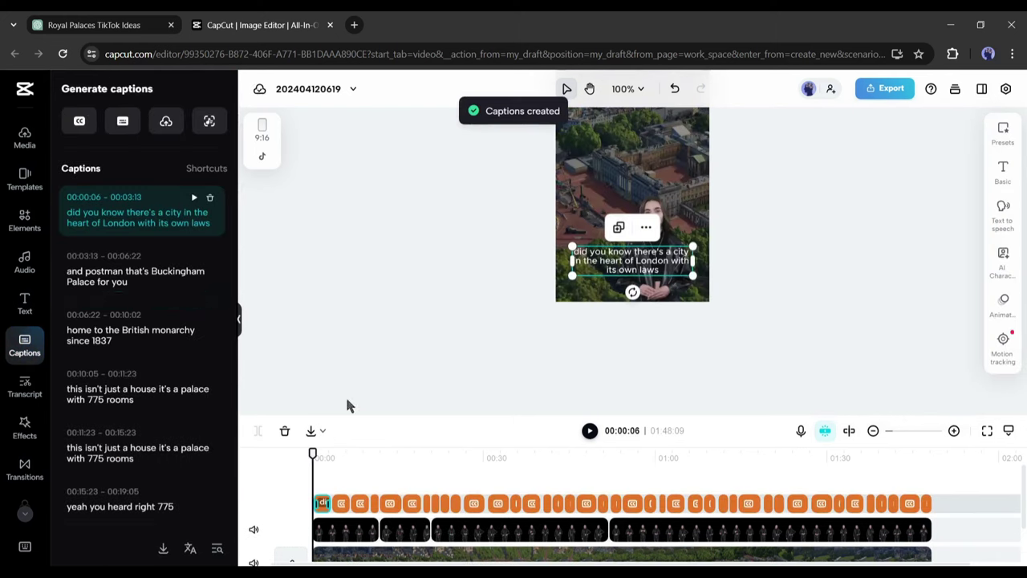
# Apply the third bold caption template from Presets > Templates and preview it
pyautogui.click(1005, 137)
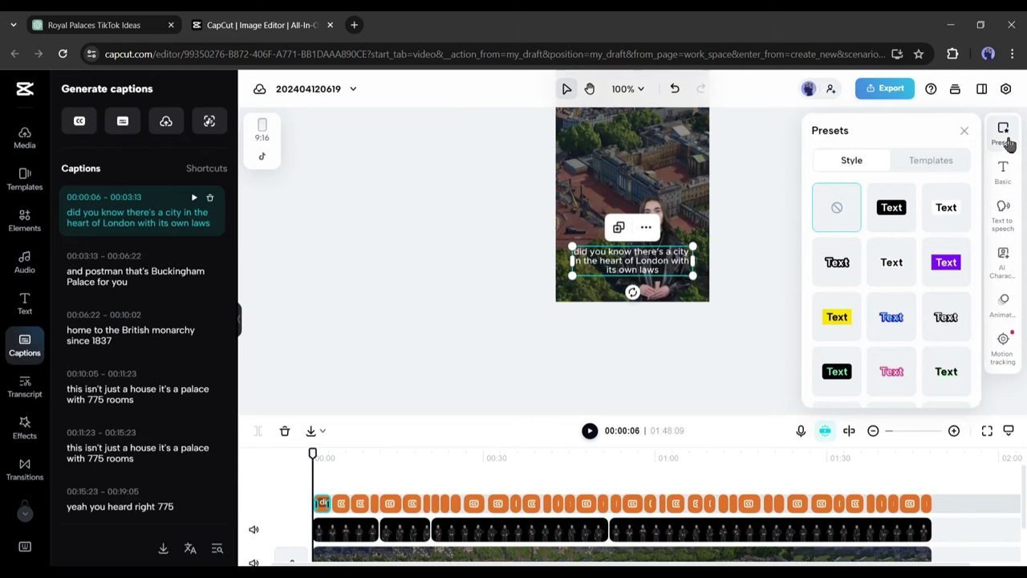
pyautogui.click(932, 164)
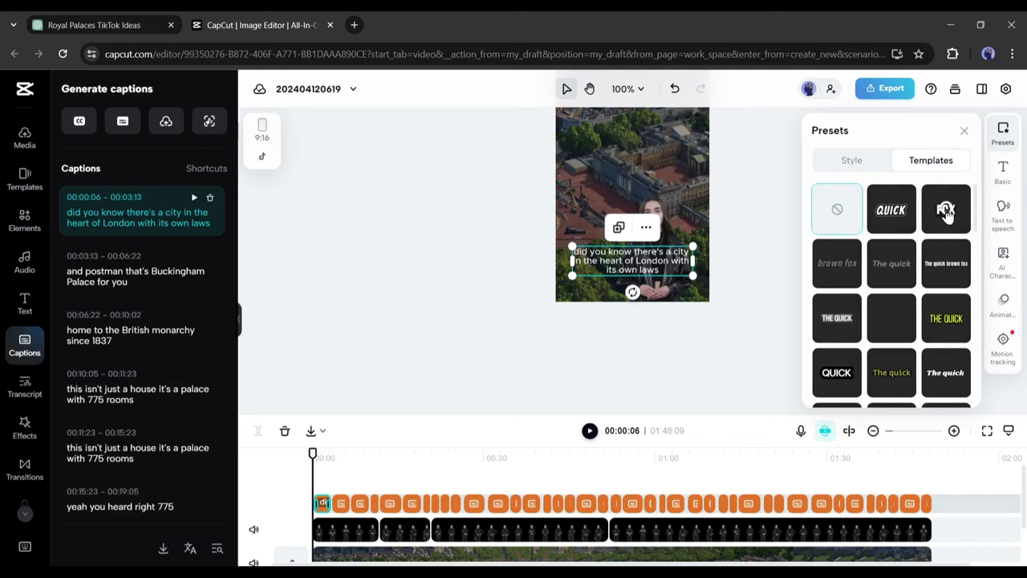
pyautogui.click(949, 218)
pyautogui.press('space')
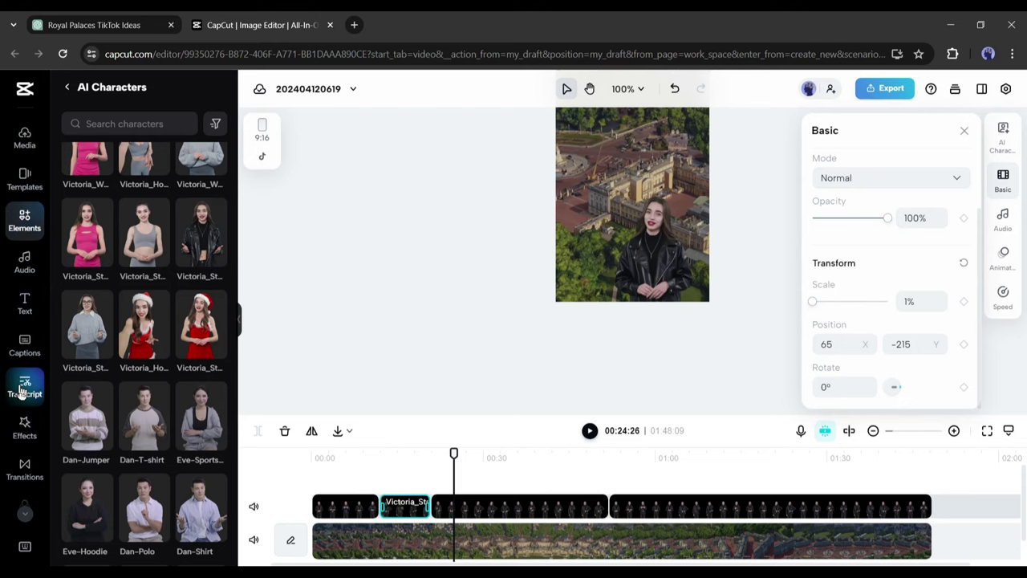
# Add the Pixabay track forest-lullaby-110624.mp3 to its own audio track as background music
pyautogui.click(24, 426)
pyautogui.click(10, 473)
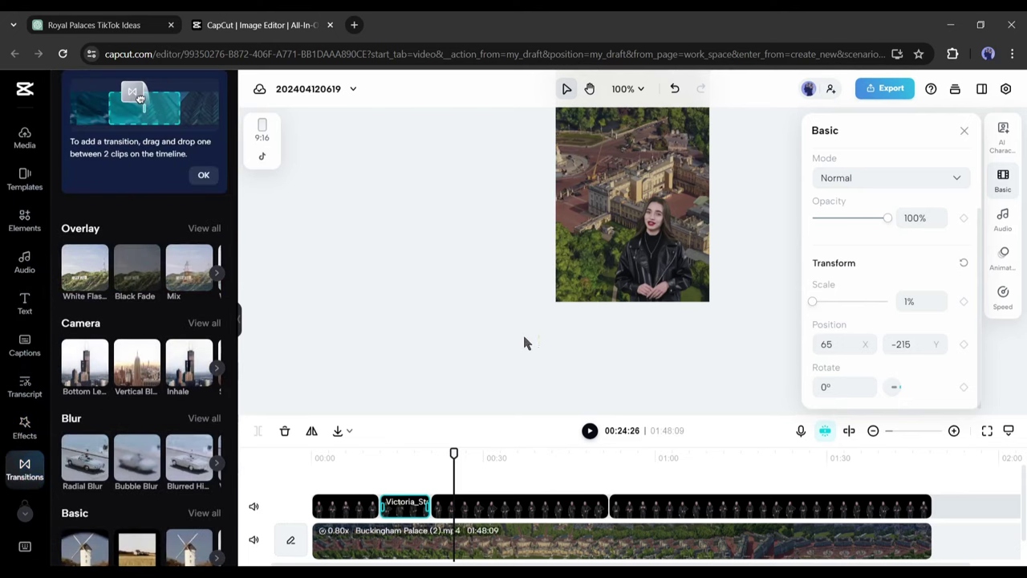
pyautogui.click(24, 258)
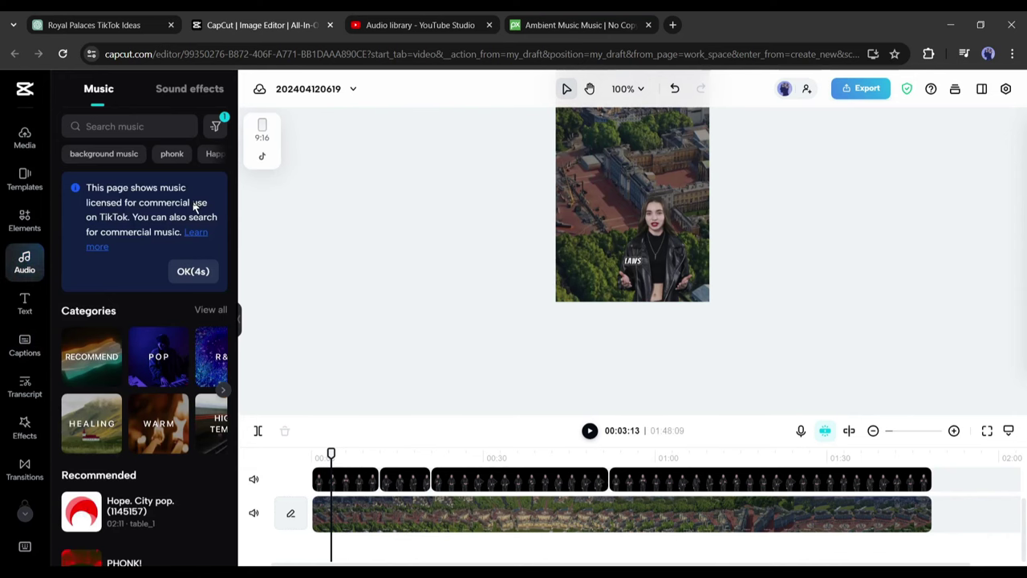
pyautogui.click(365, 27)
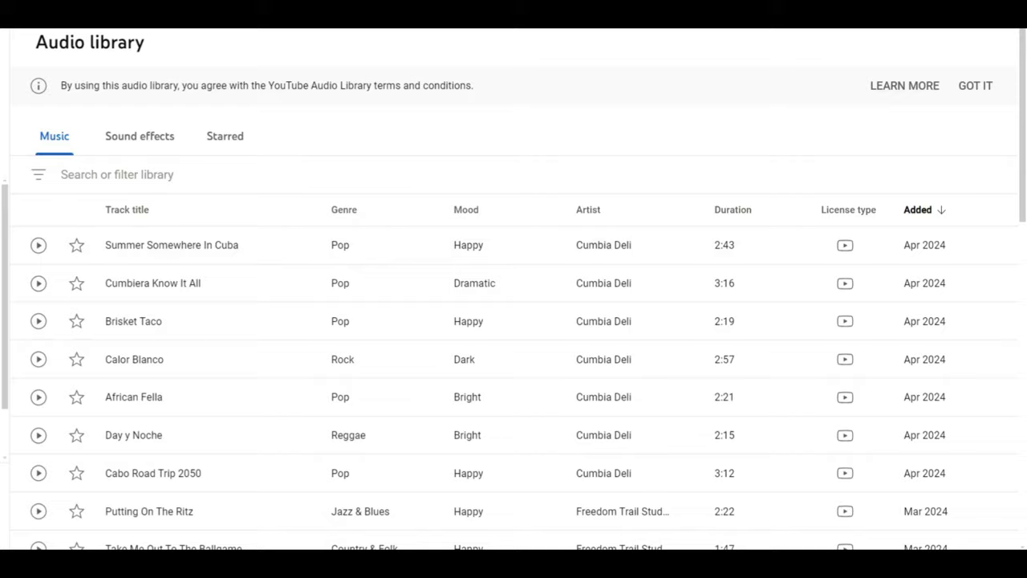
pyautogui.click(594, 23)
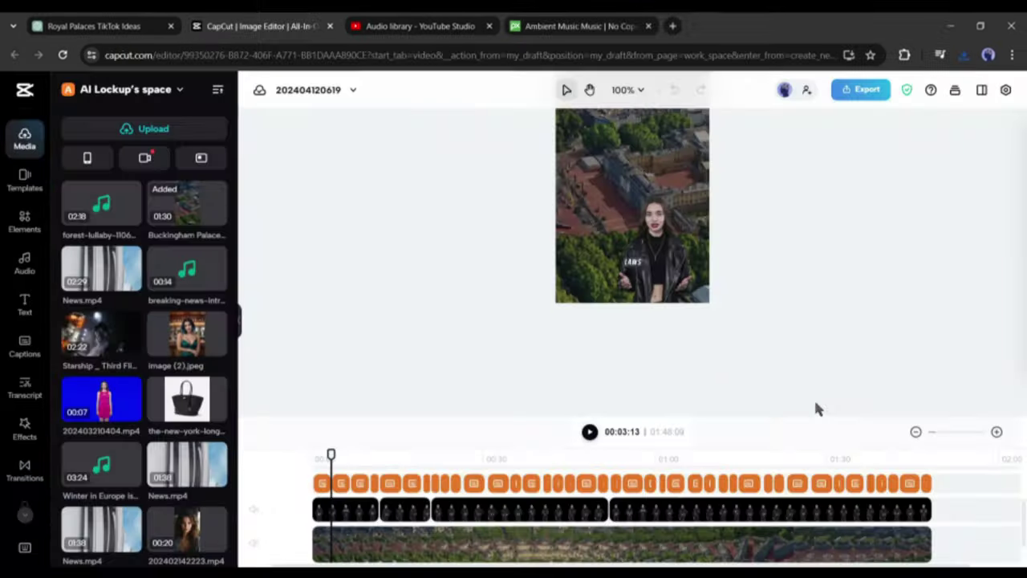
pyautogui.click(1005, 133)
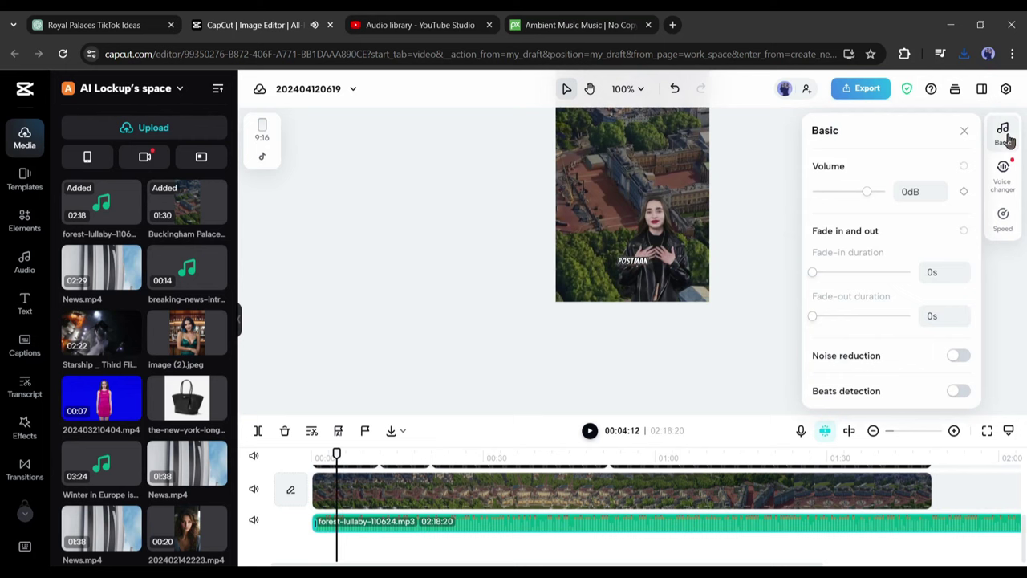
pyautogui.click(860, 103)
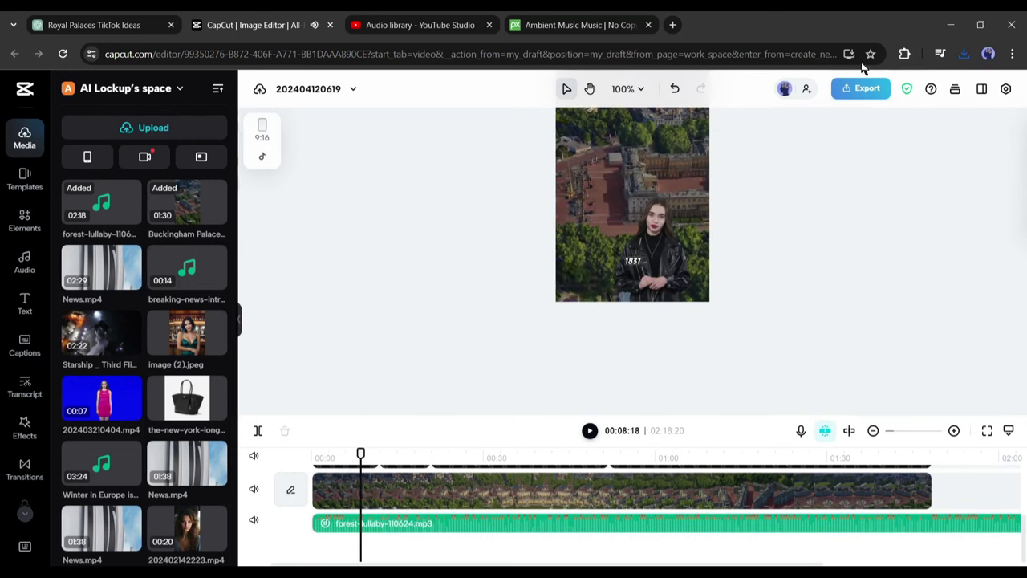
# Start exporting the finished video from the export options
pyautogui.click(786, 434)
pyautogui.click(848, 535)
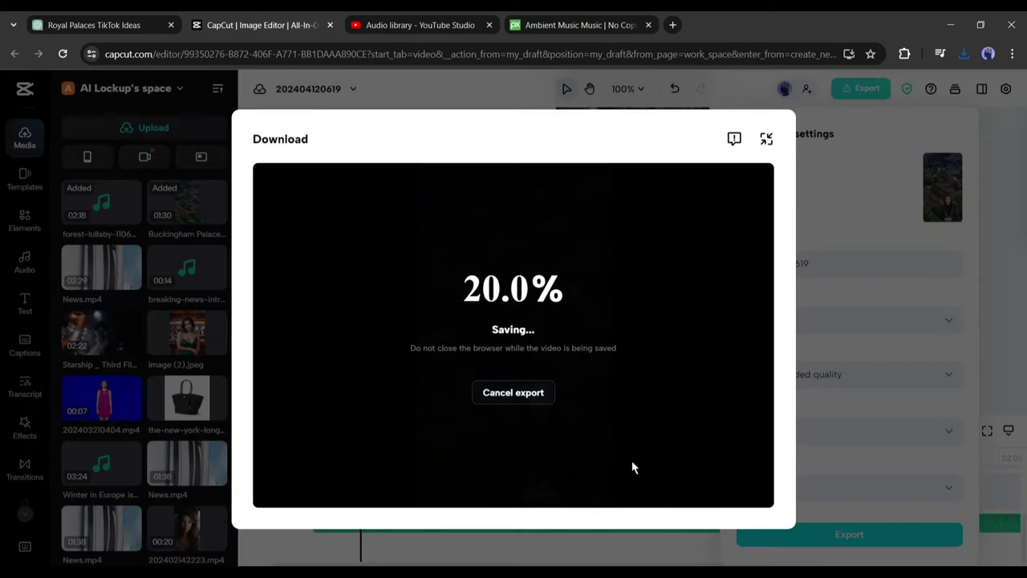